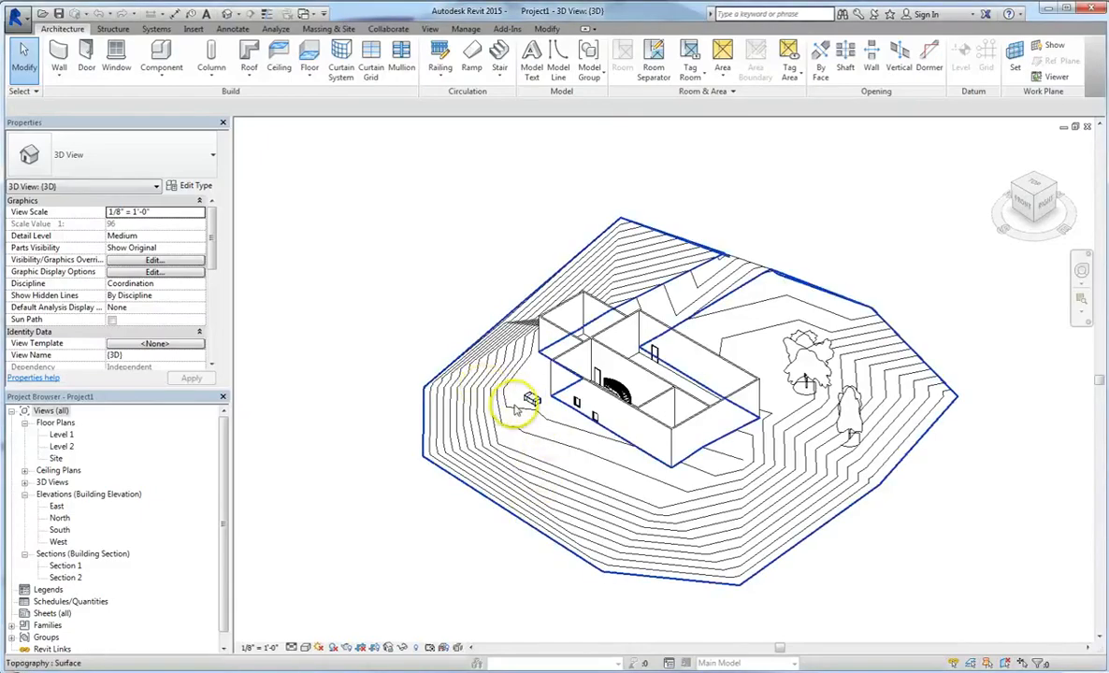
- Select the 72" x 36" desk beside the building to examine its furniture properties, and clear the selection
scroll(512, 404, "up", 3)
scroll(516, 398, "up", 5)
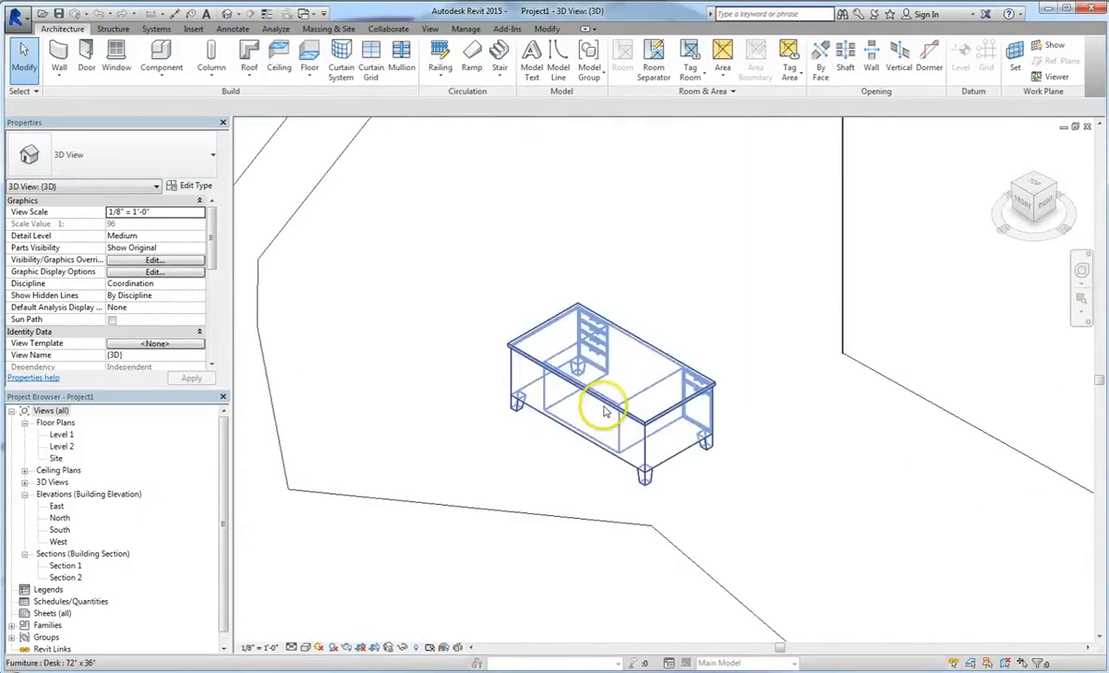
left_click(606, 411)
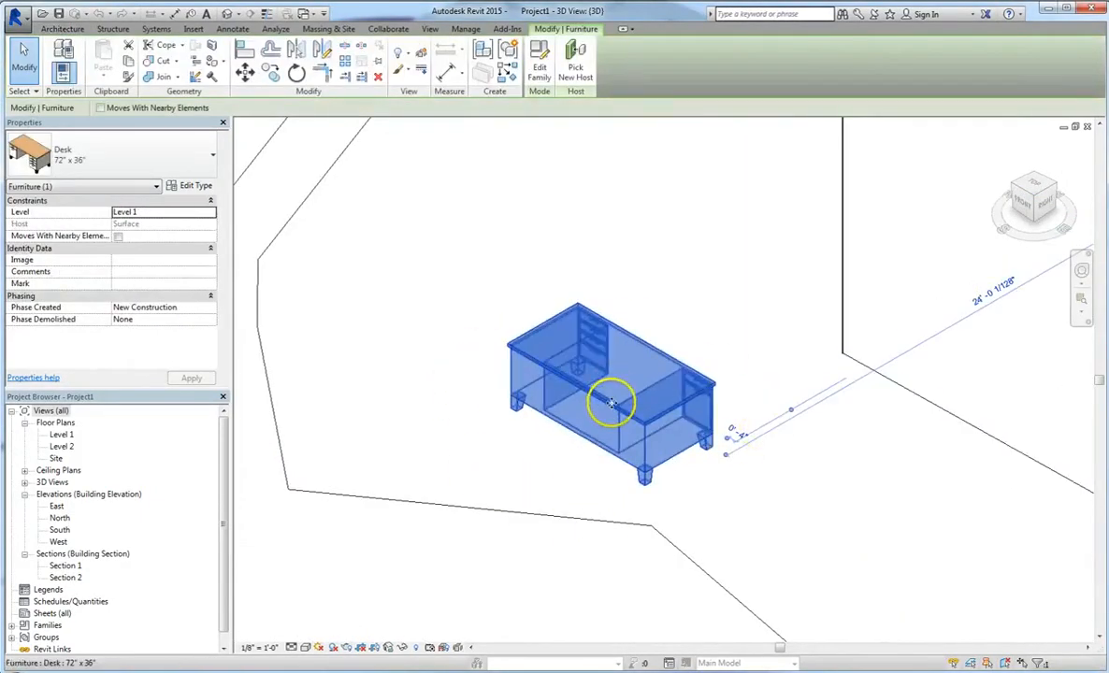
scroll(490, 456, "down", 2)
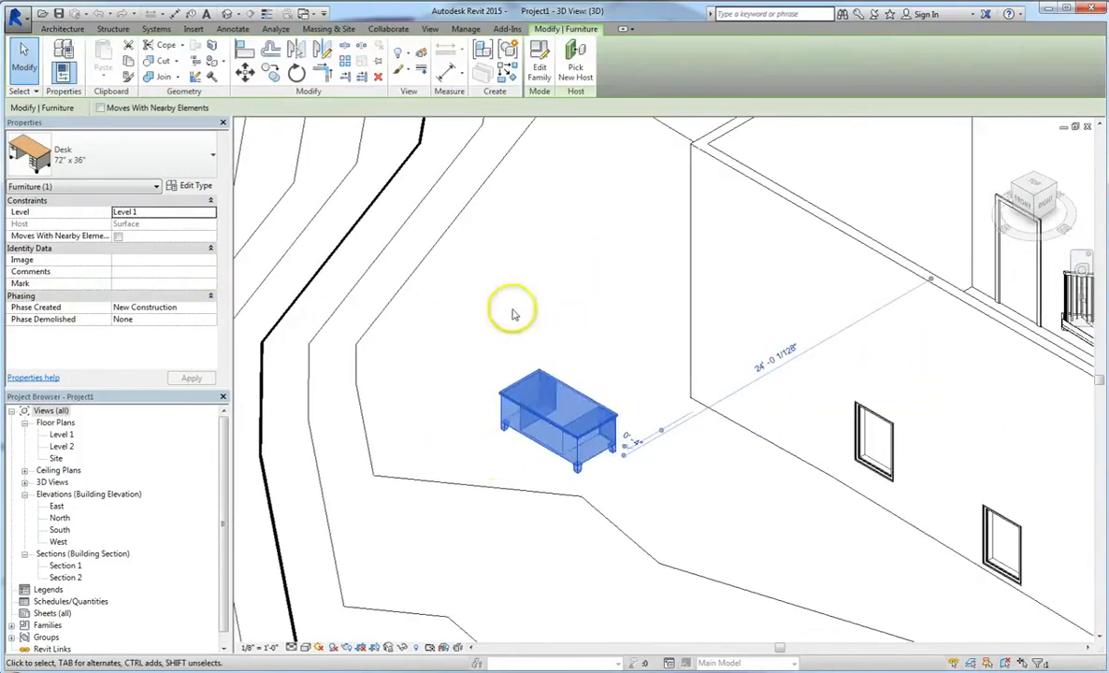
scroll(520, 427, "up", 1)
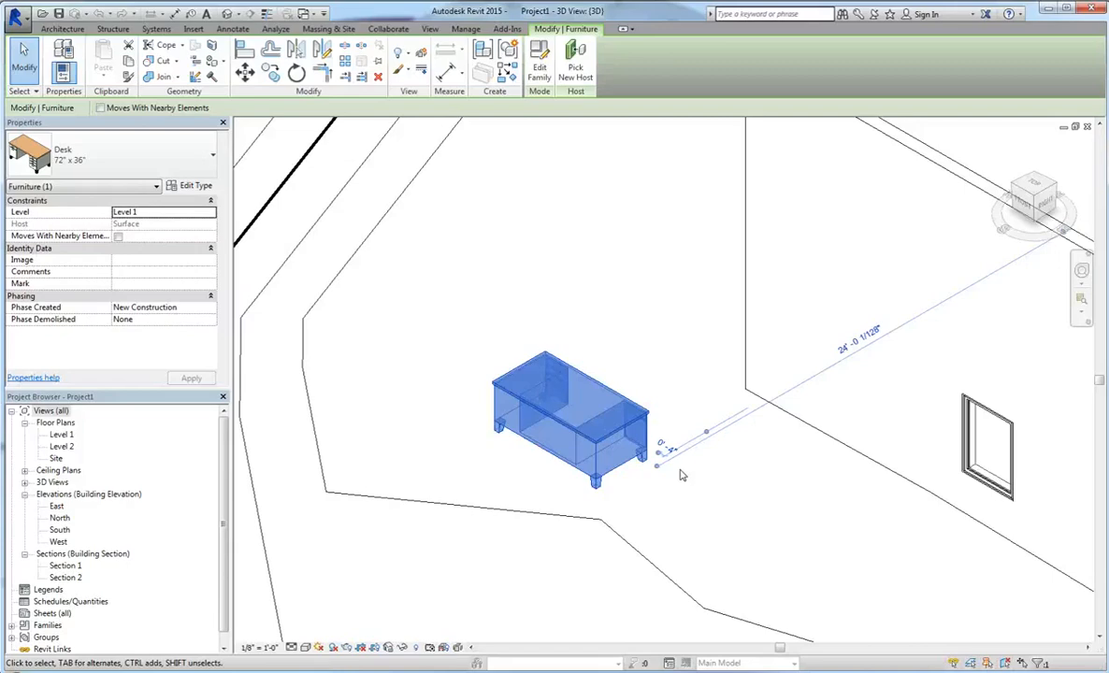
left_click(683, 380)
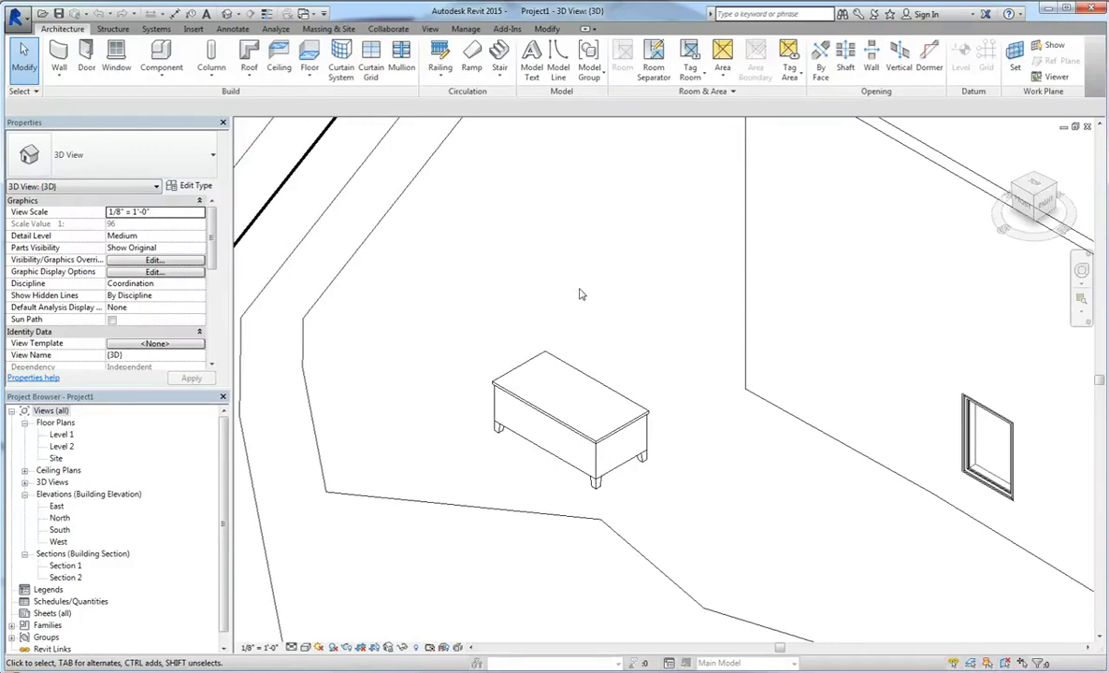
left_click(16, 21)
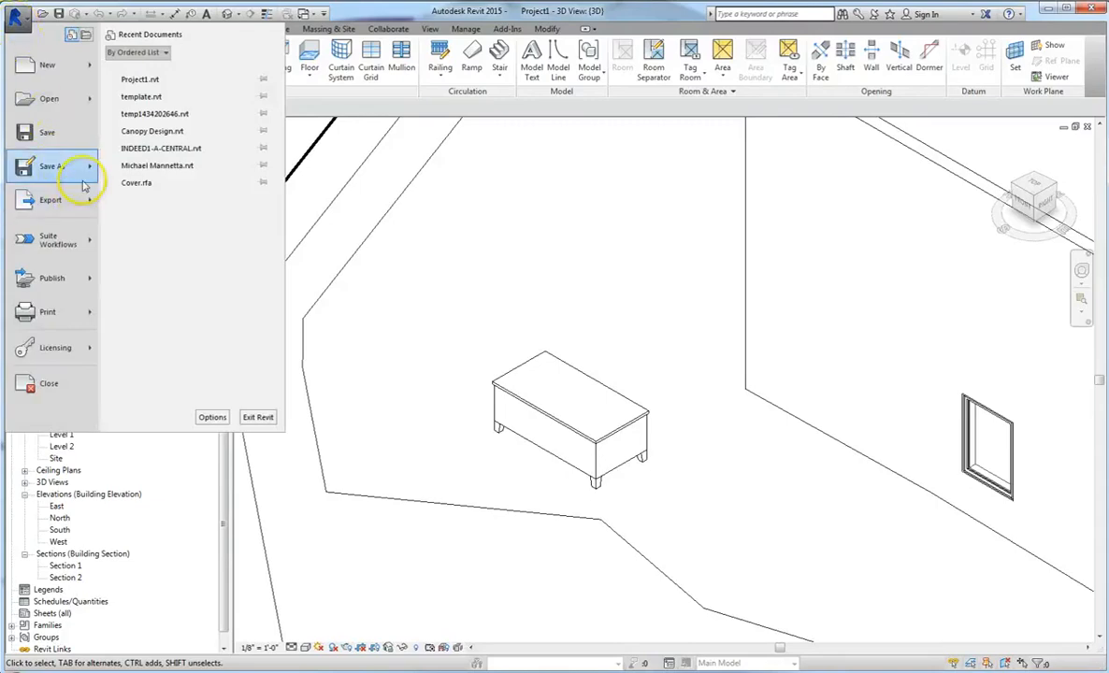
mouse_move(56, 167)
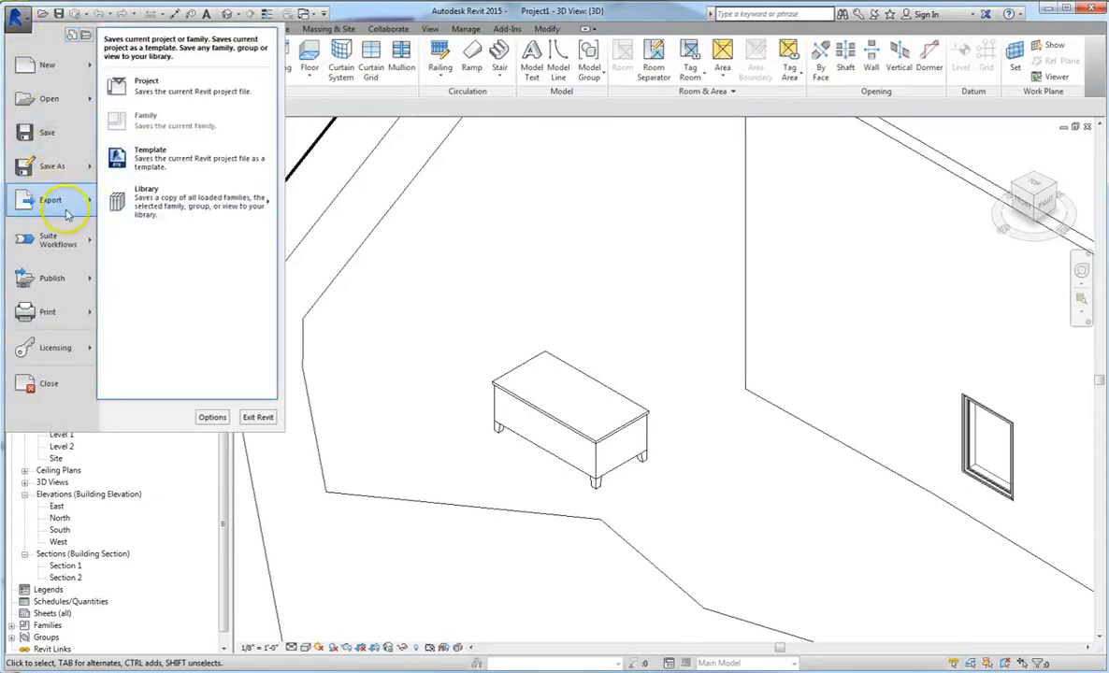
mouse_move(66, 209)
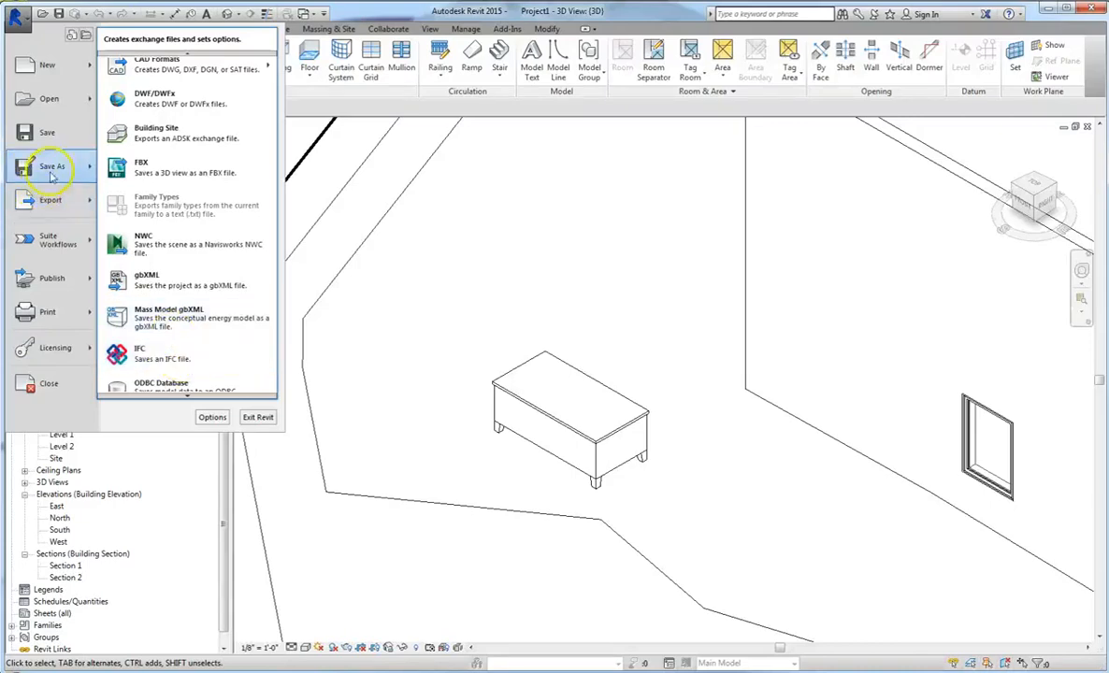
mouse_move(75, 99)
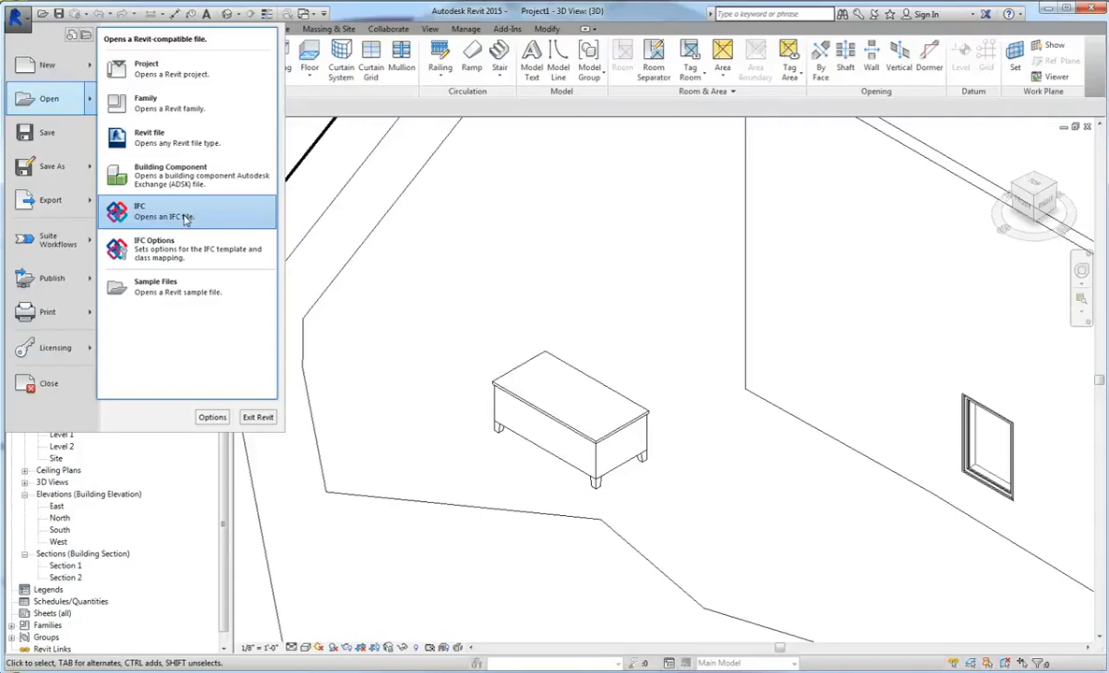
left_click(191, 252)
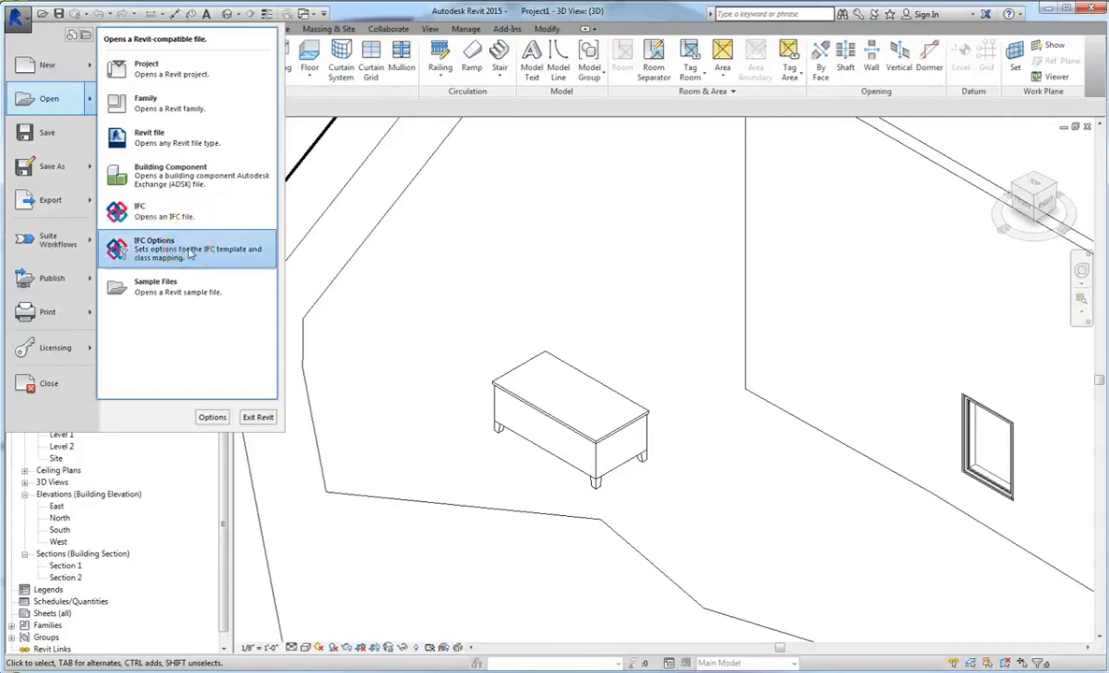
- Review how Revit categories map to IFC classes in the IFC export options, and close them without changes
left_click(77, 174)
left_click(75, 202)
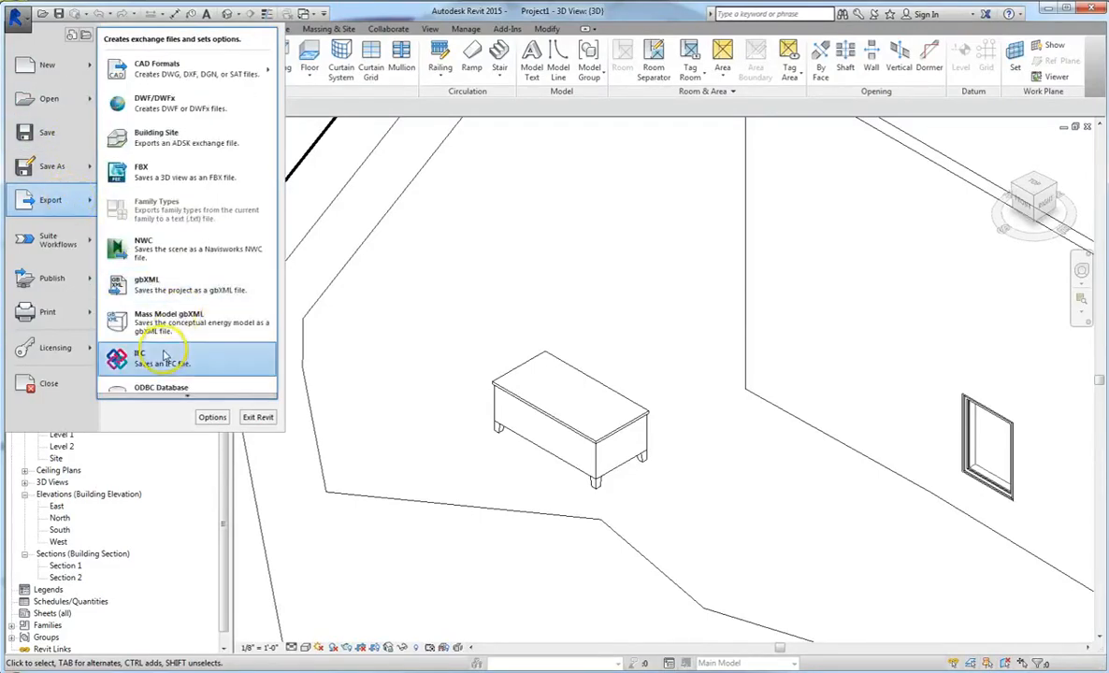
left_click(168, 404)
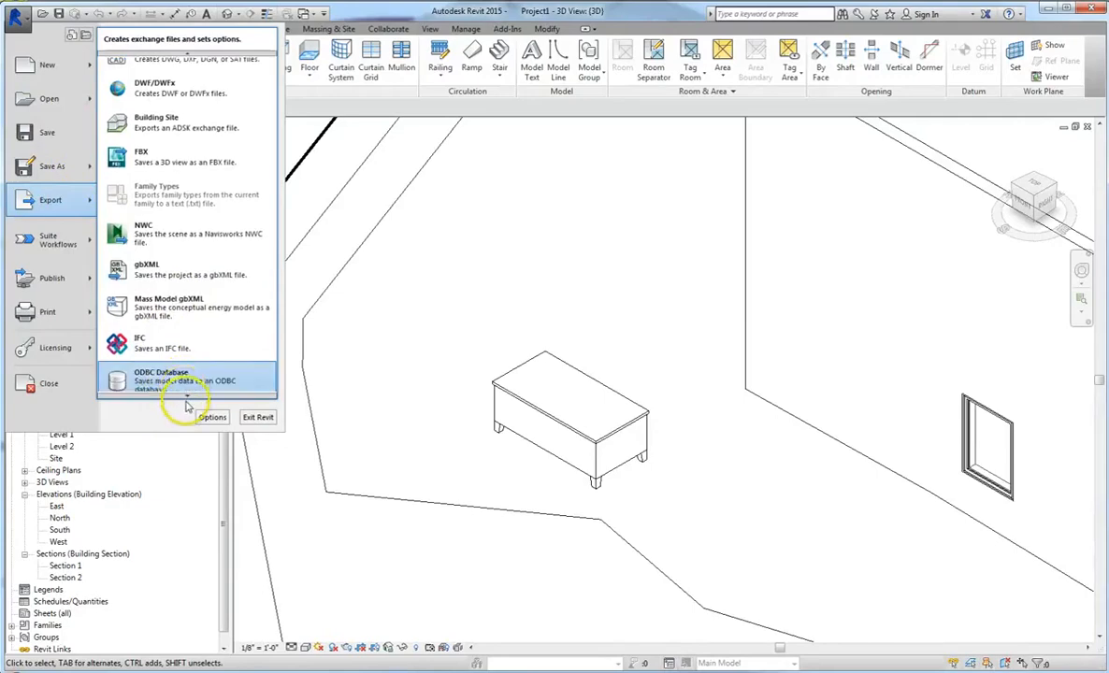
mouse_move(190, 397)
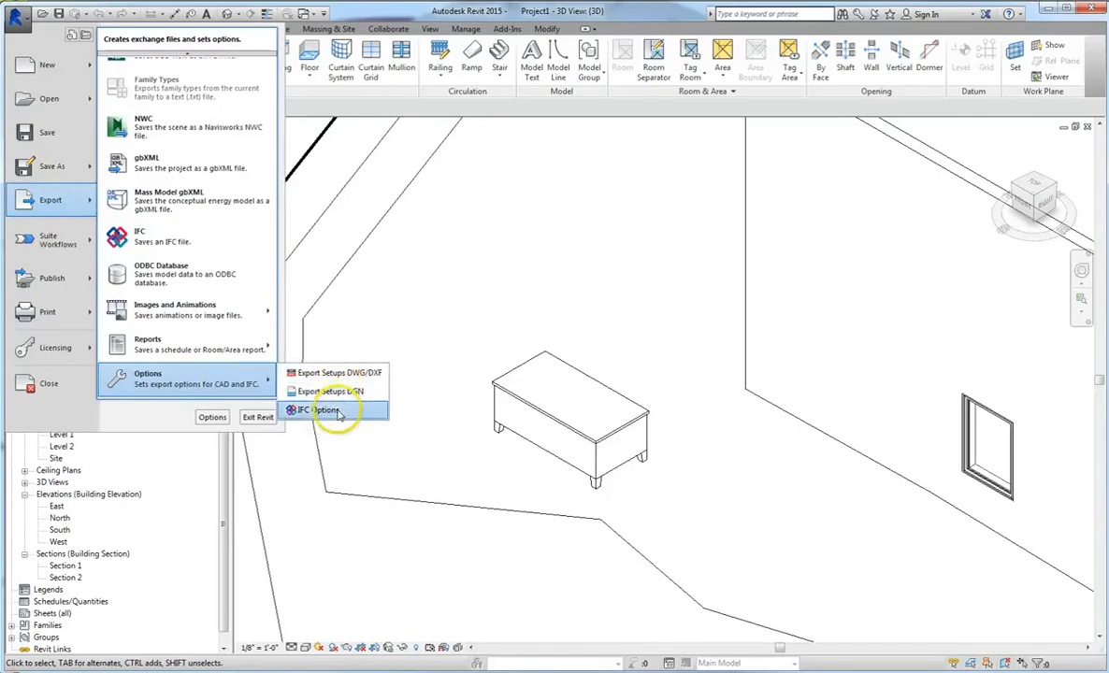
left_click(321, 412)
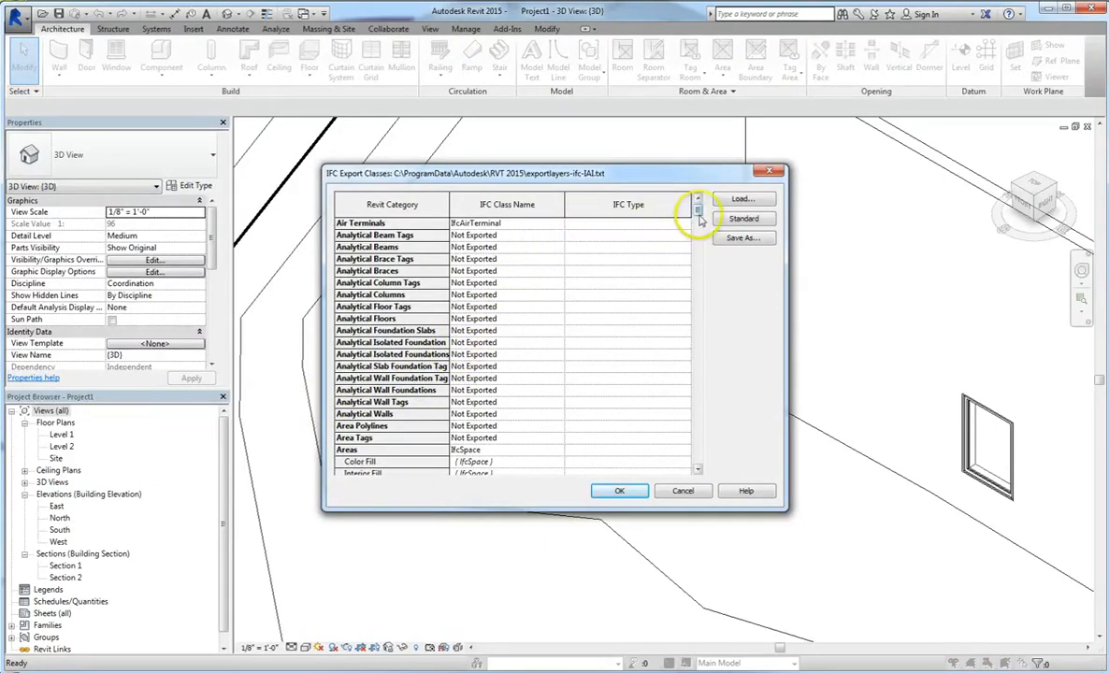
left_click_drag(699, 221, 699, 332)
left_click(558, 426)
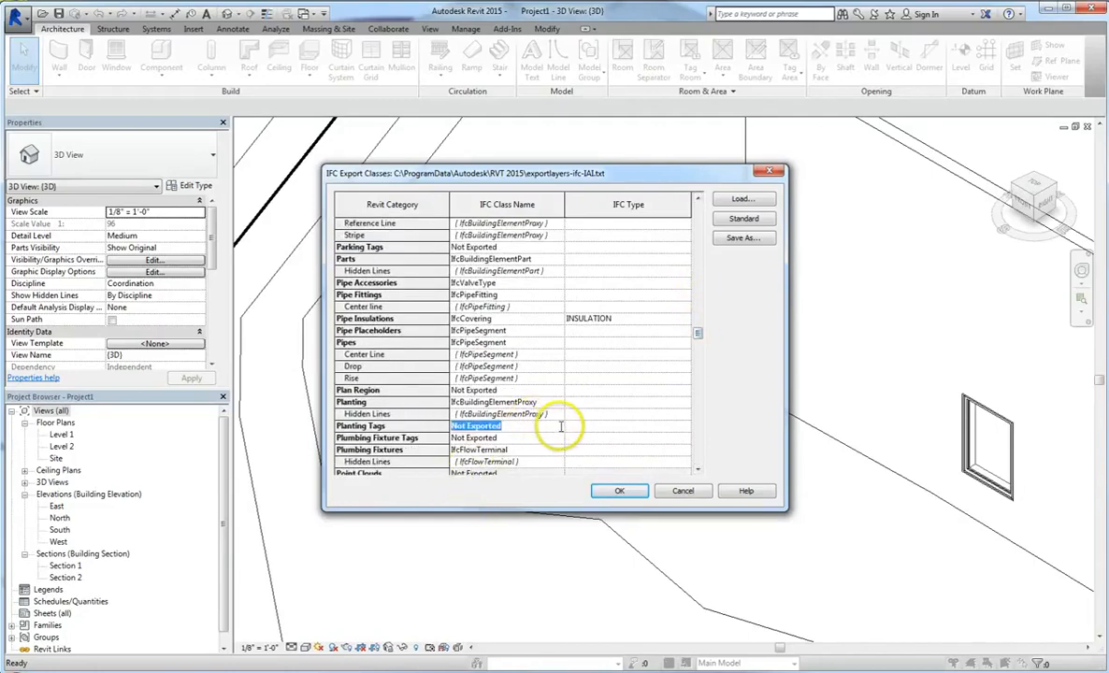
left_click_drag(700, 335, 695, 462)
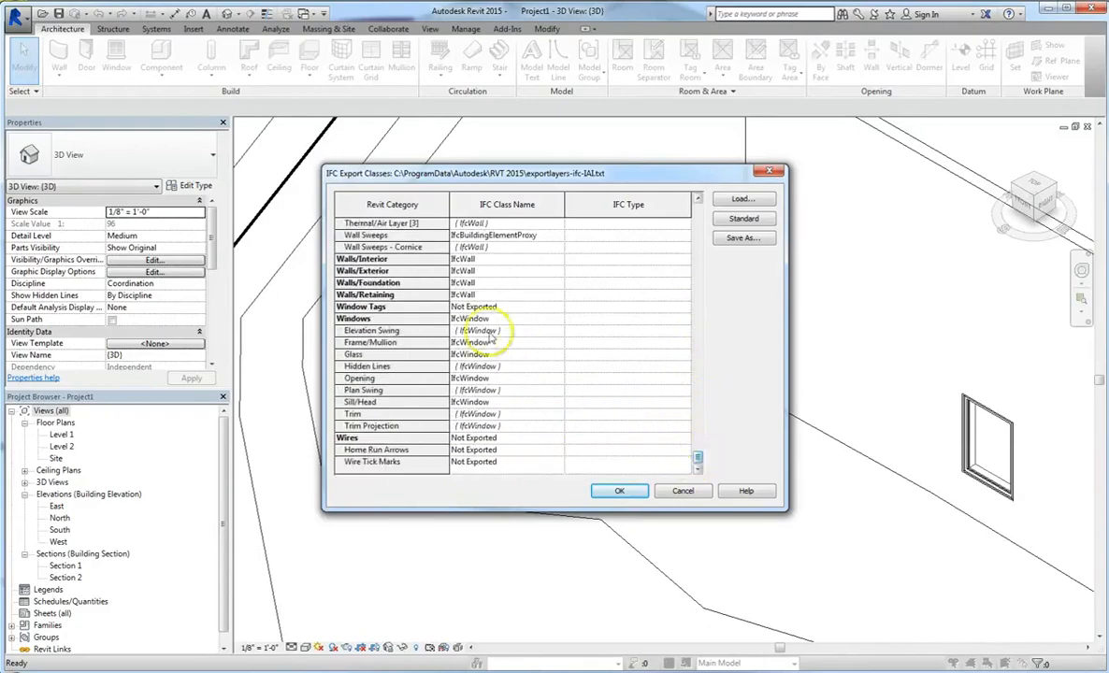
key("Escape")
- Review the class mapping in the IFC import options, and close them without changes
left_click(20, 21)
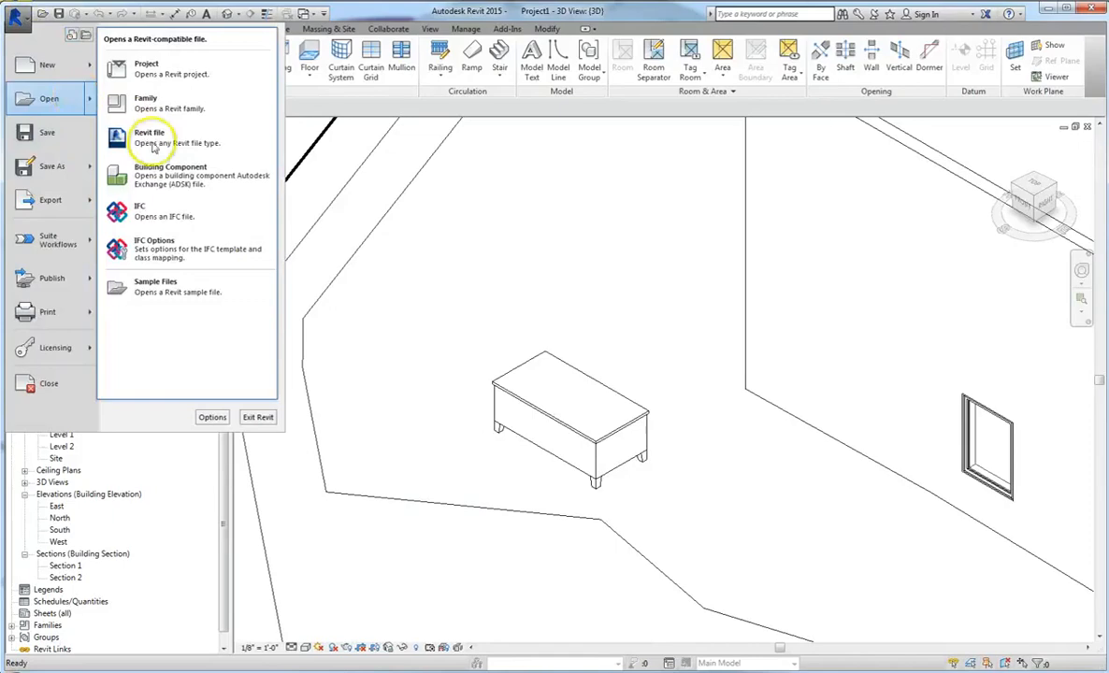
left_click(198, 260)
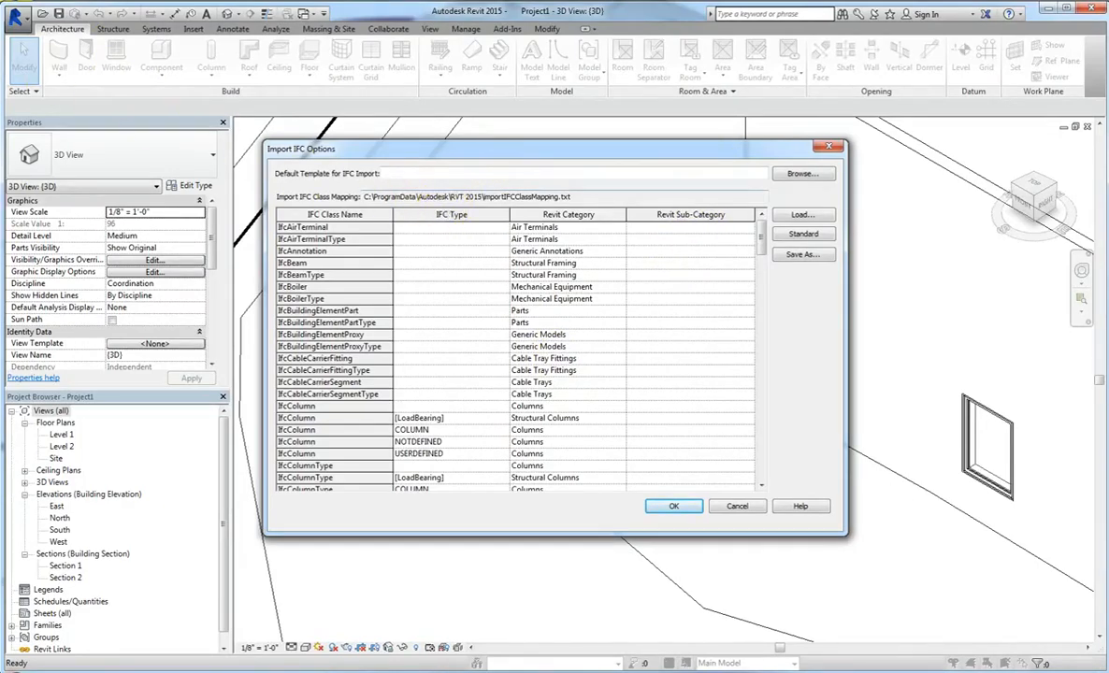
key("Escape")
- Start an IFC export of the project with IFC 2x3 as the file type
left_click(16, 18)
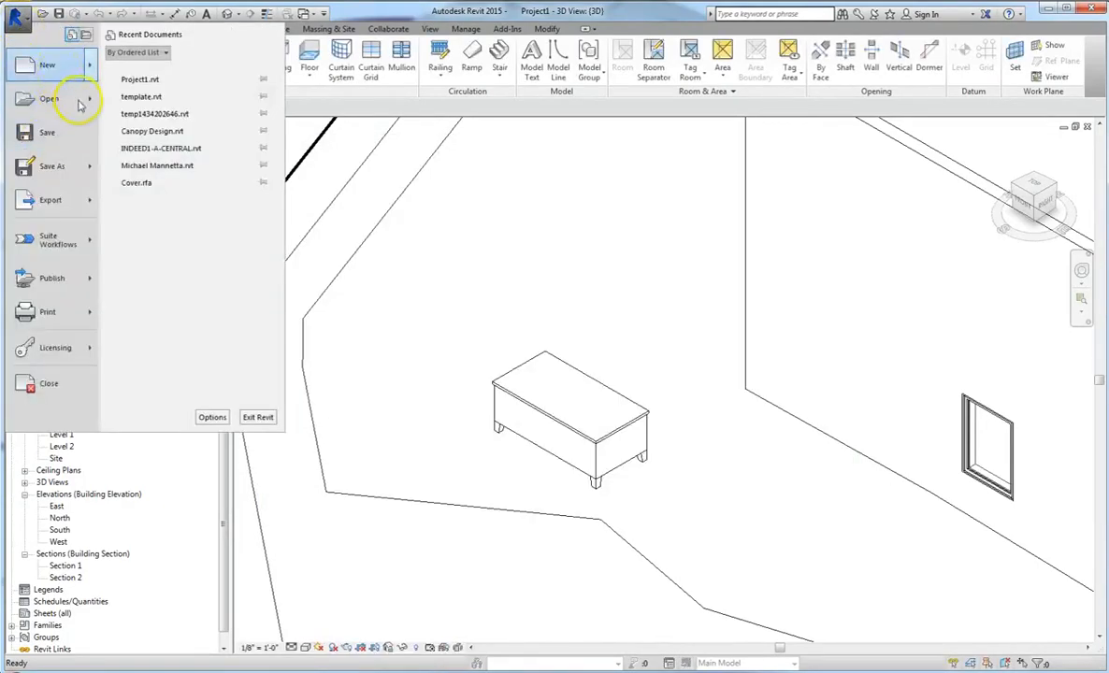
mouse_move(79, 105)
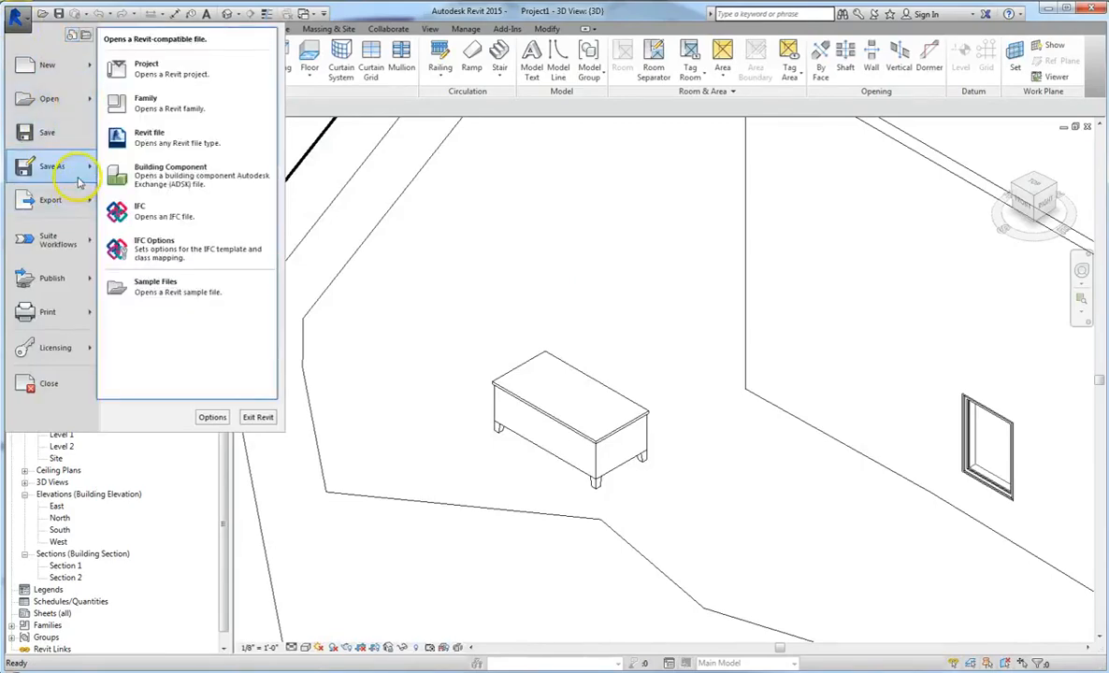
mouse_move(80, 183)
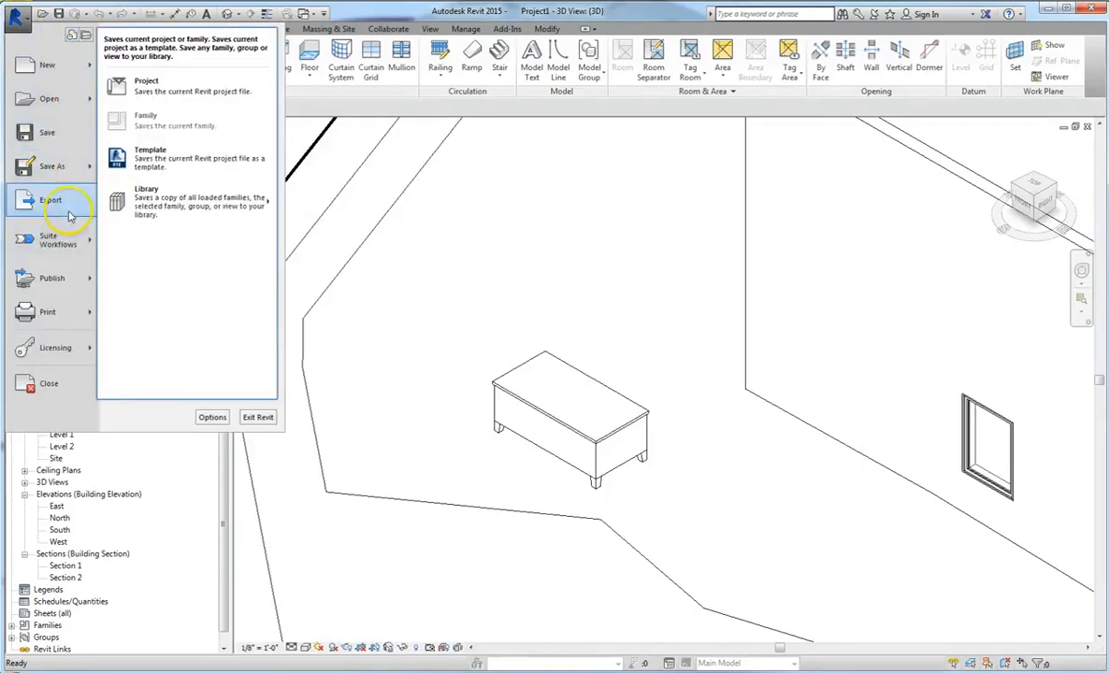
mouse_move(75, 204)
left_click(198, 365)
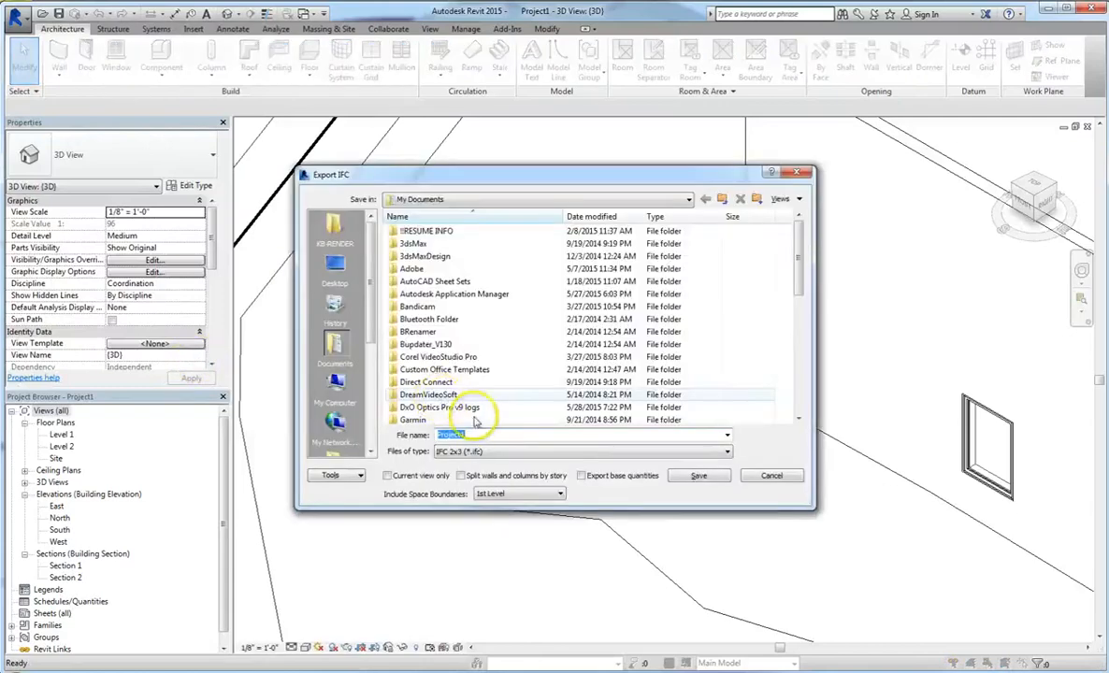
left_click(509, 452)
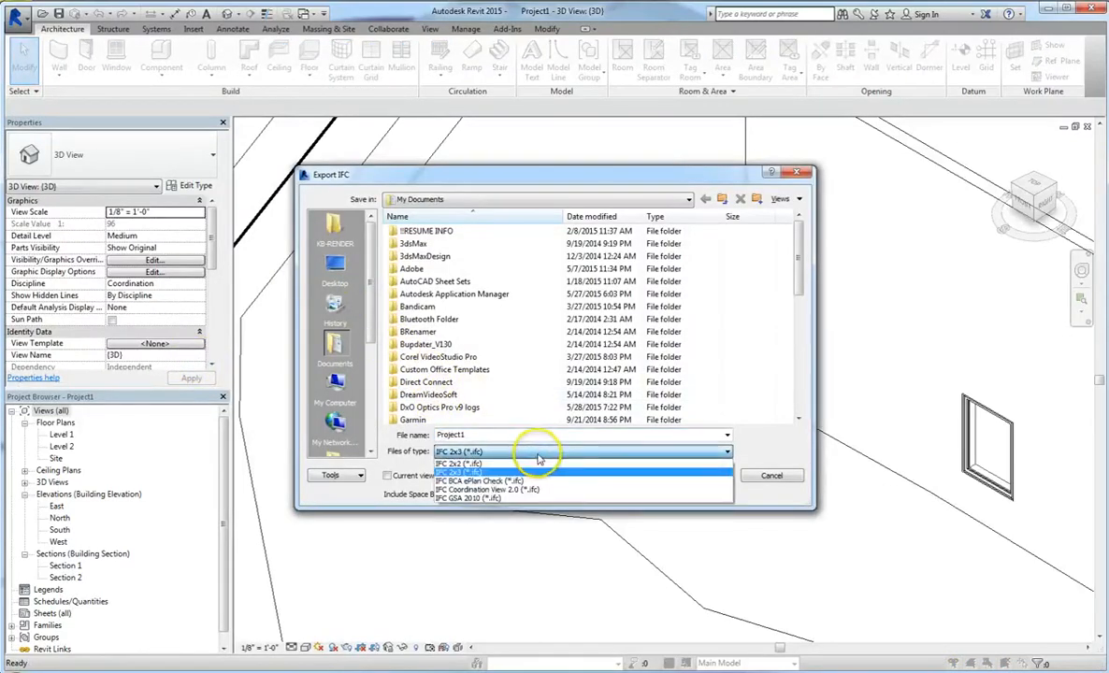
left_click(514, 474)
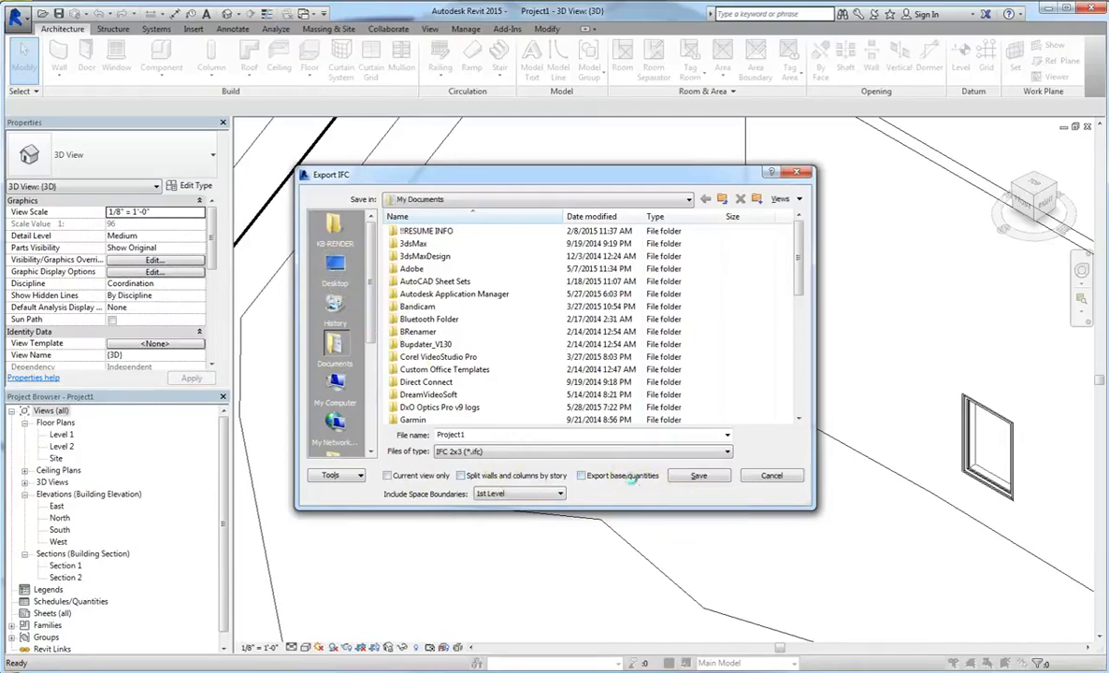
- Save the IFC export to the Desktop under the file name Backsave
left_click(335, 267)
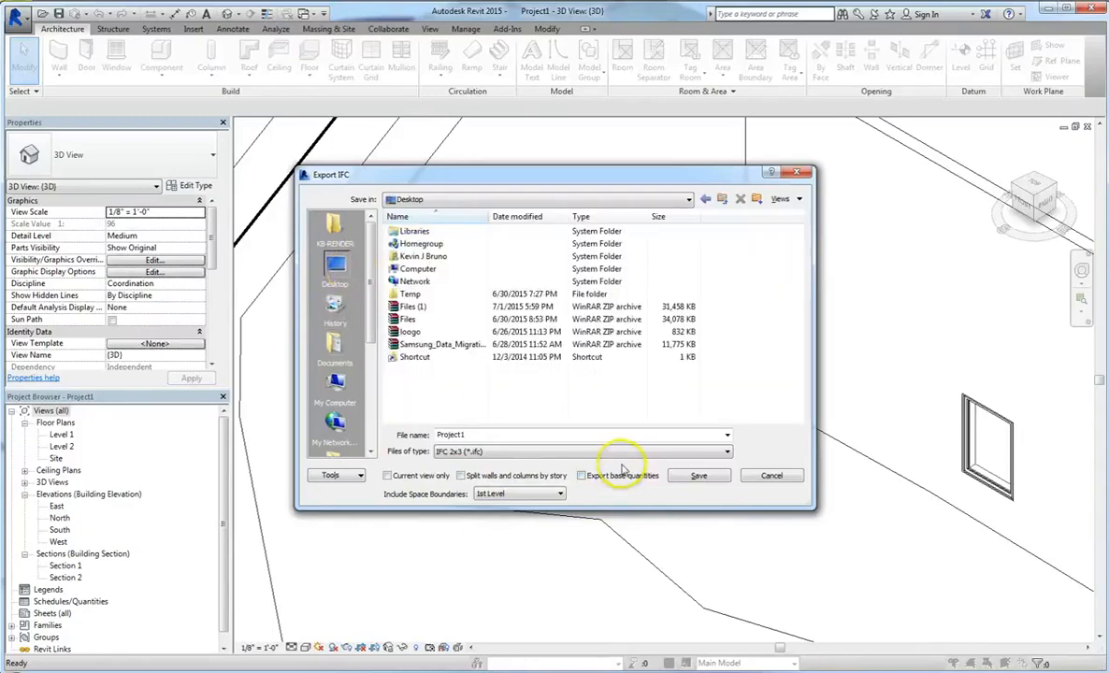
double_click(490, 434)
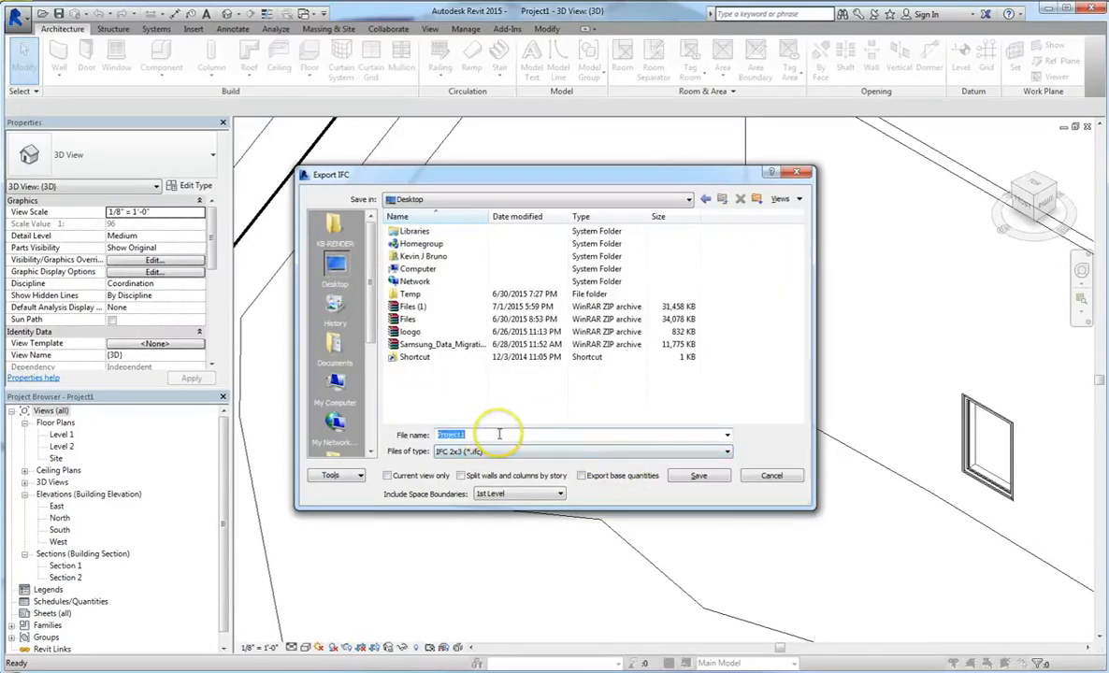
type("Backsave")
left_click(700, 477)
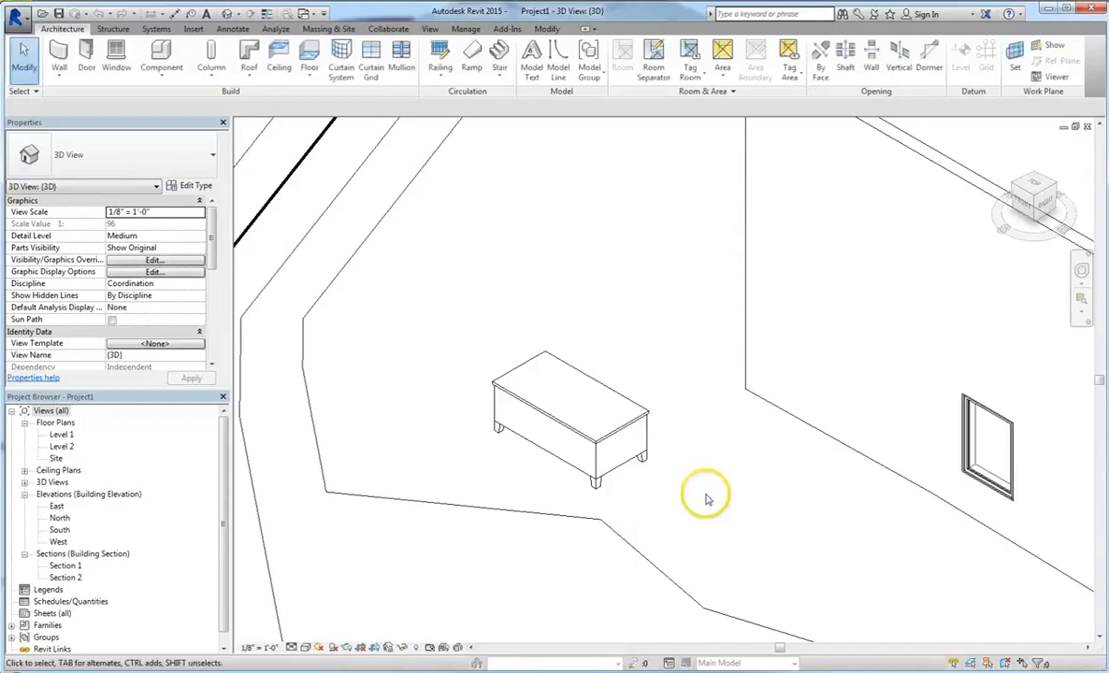
- Close both open projects to return to the Recent Files page
left_click(1087, 127)
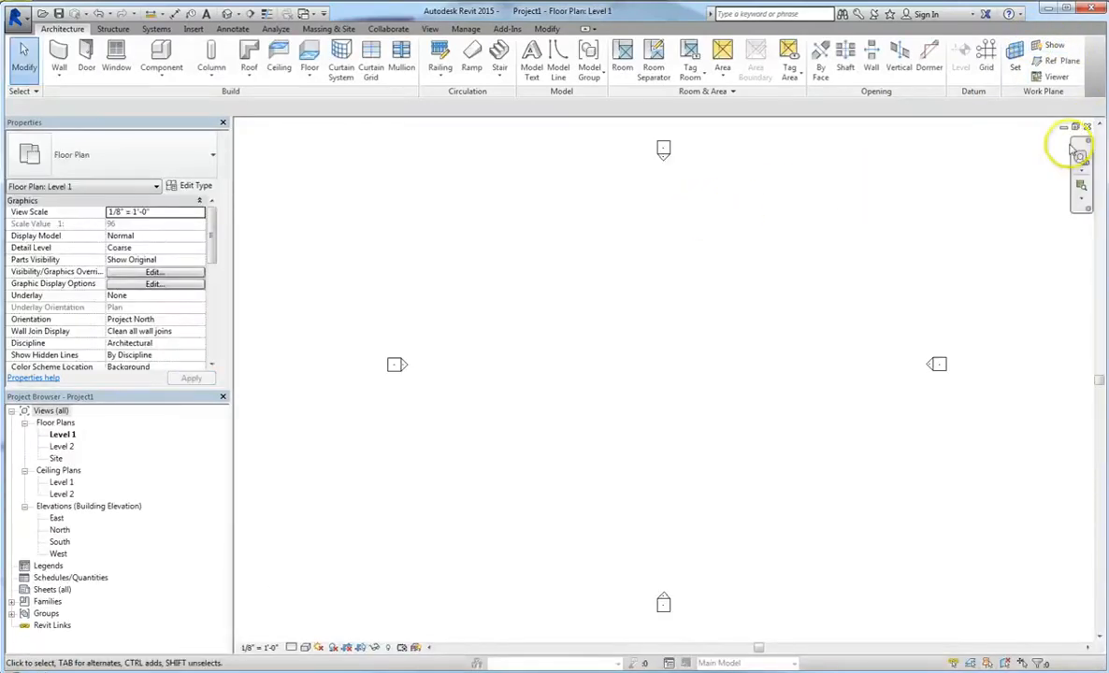
left_click(1085, 127)
left_click(589, 346)
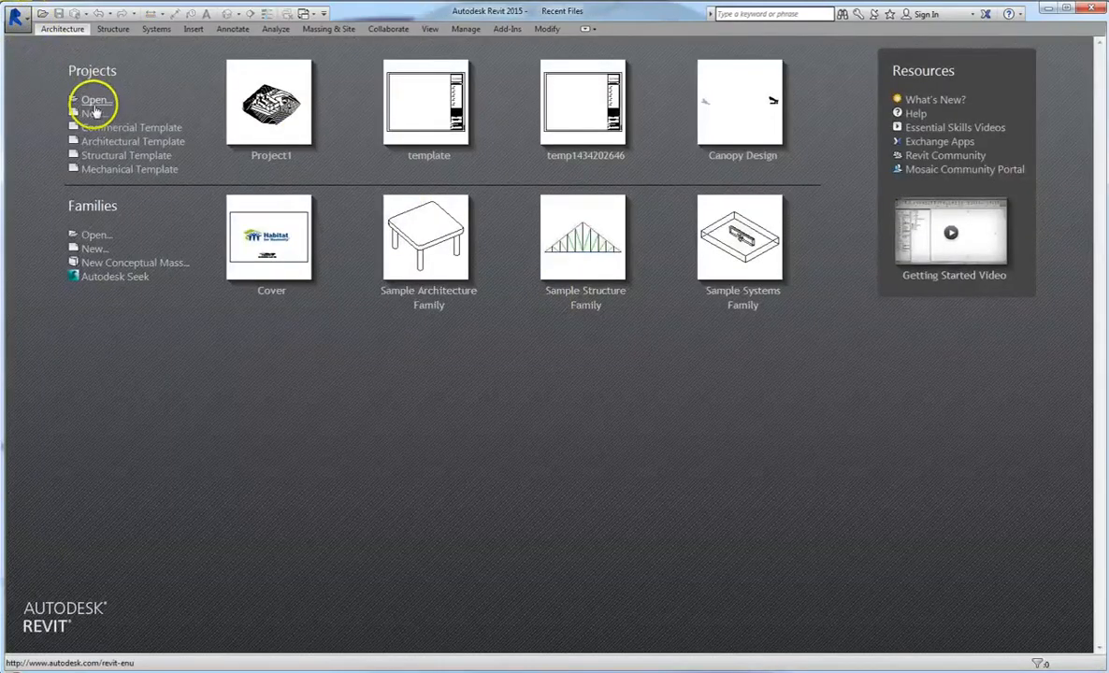
- Check which file types can be chosen when opening a project, and cancel without opening a file
left_click(94, 103)
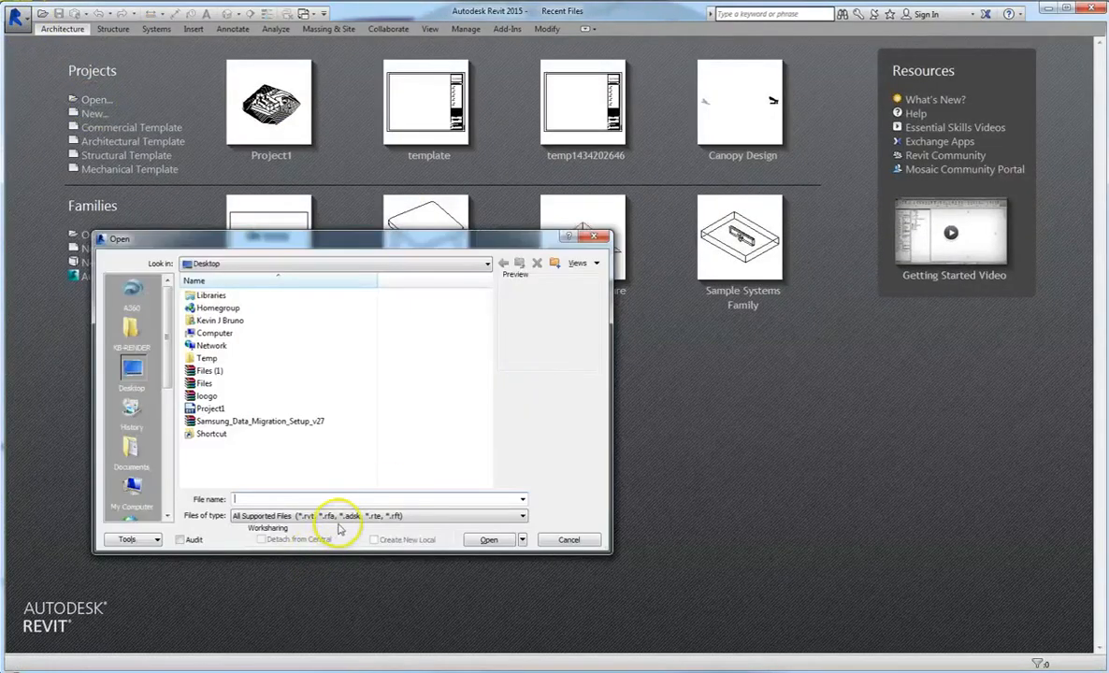
left_click(306, 515)
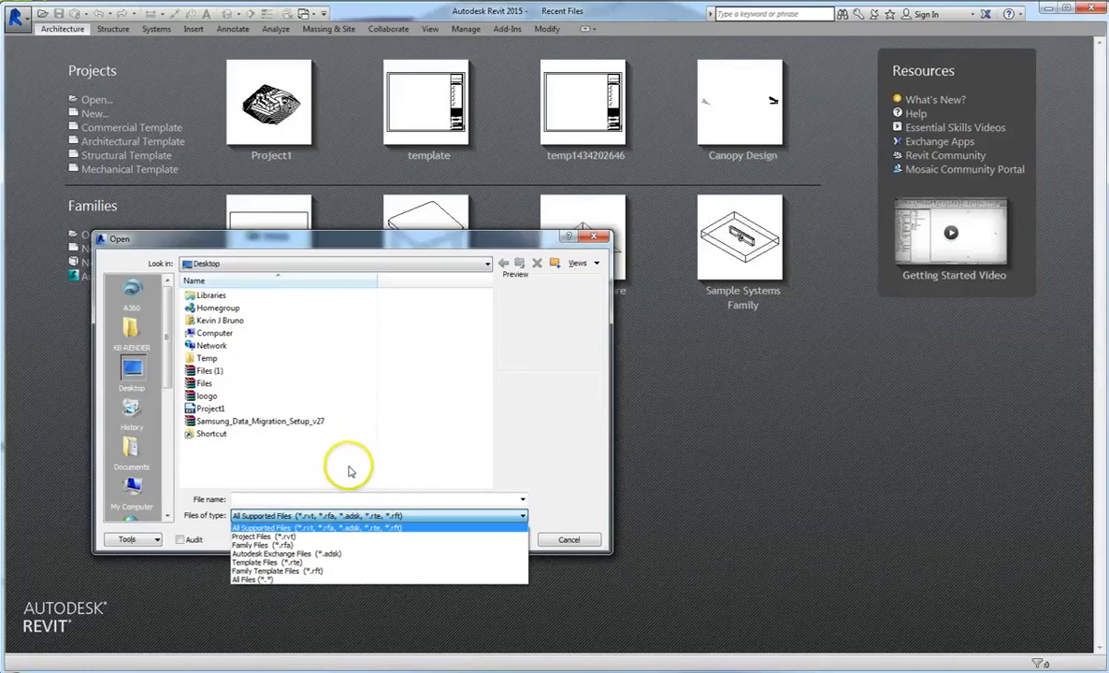
key("Escape")
key("Escape")
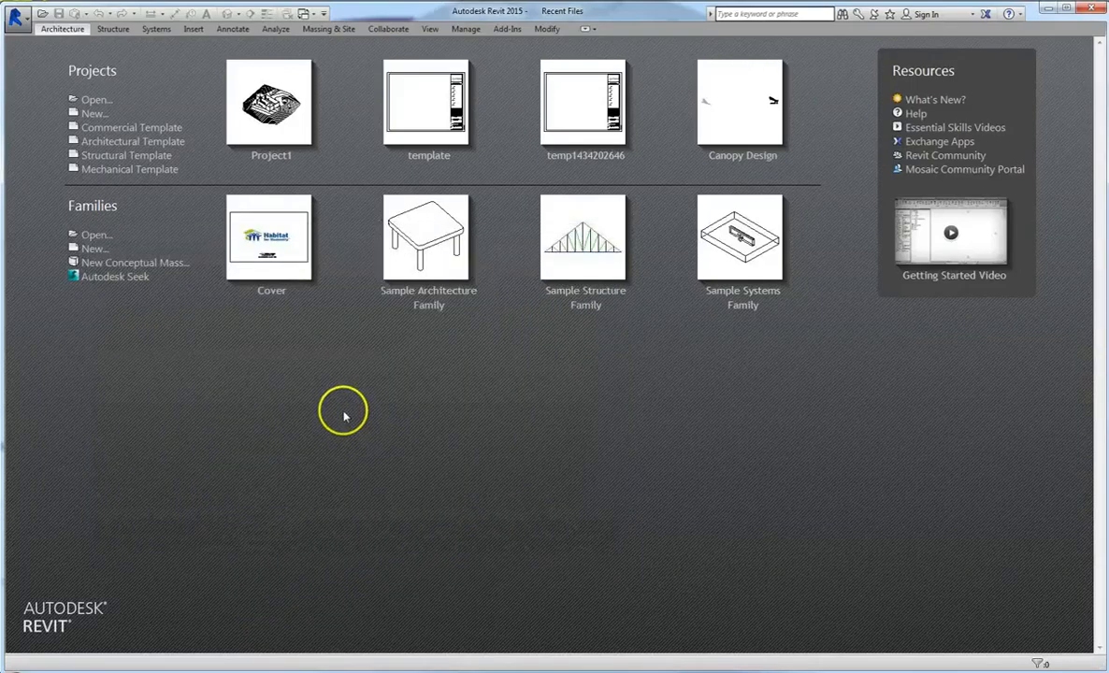
- Create a new project from the Architectural Template, and open the Backsave IFC file from the Desktop
left_click(164, 142)
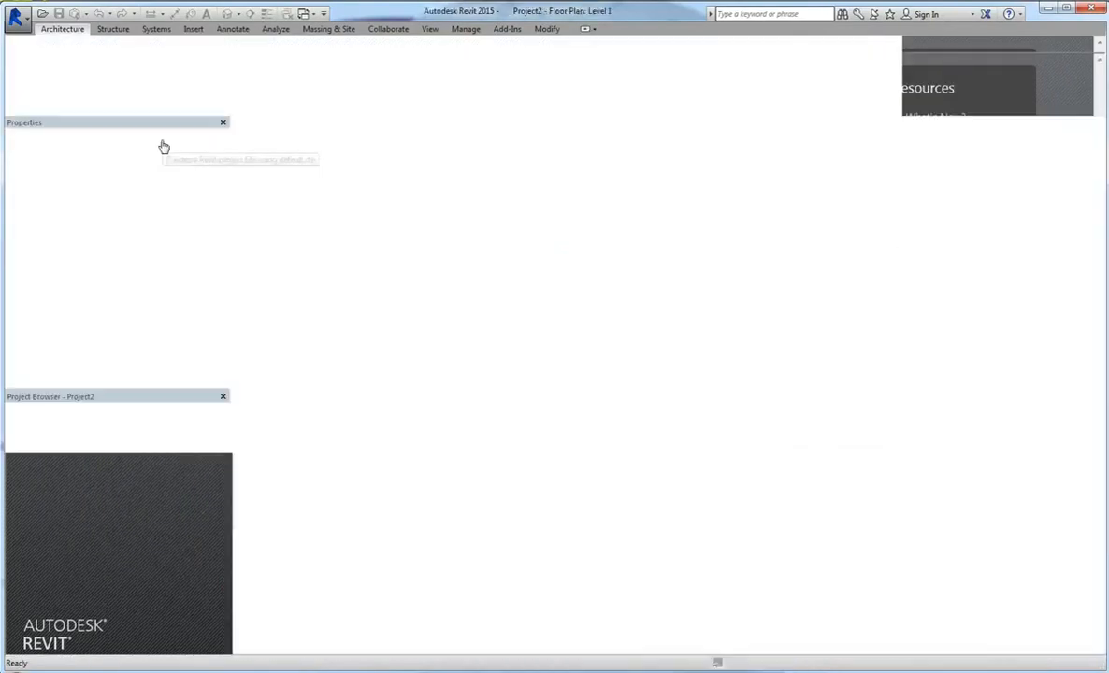
left_click(29, 27)
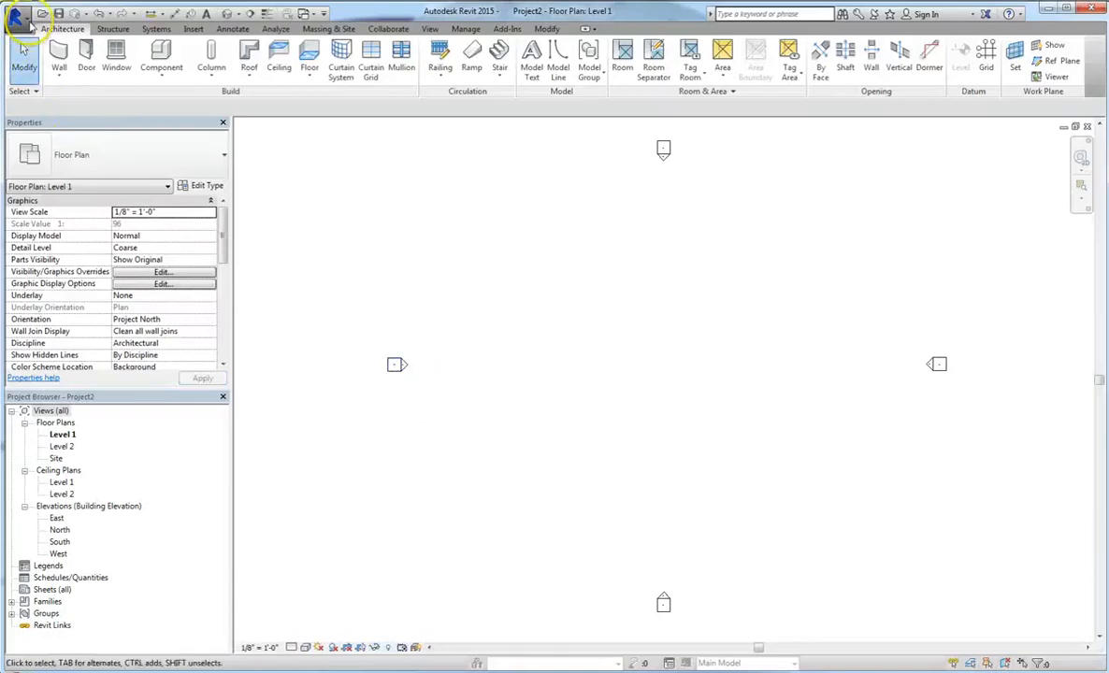
mouse_move(89, 97)
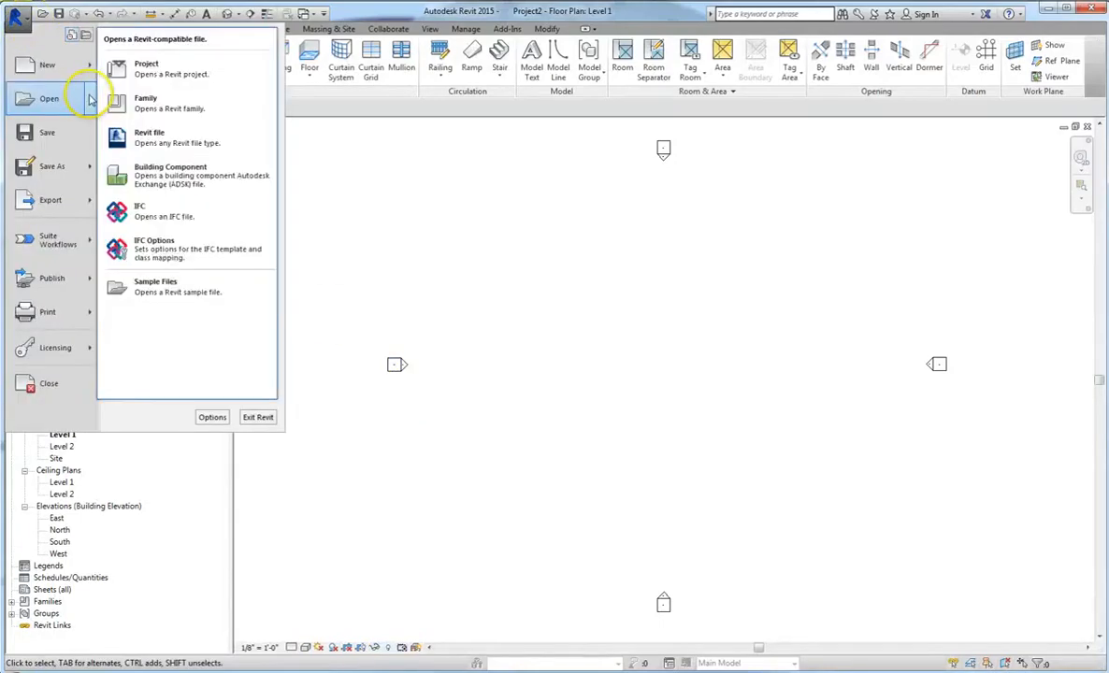
left_click(162, 211)
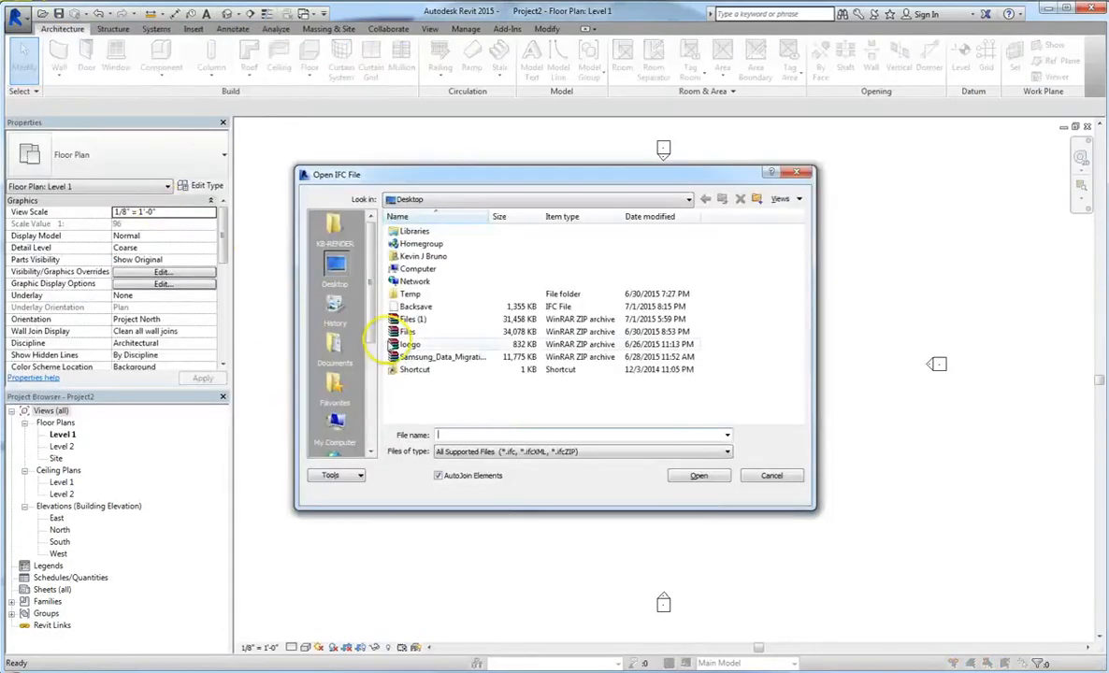
left_click(457, 312)
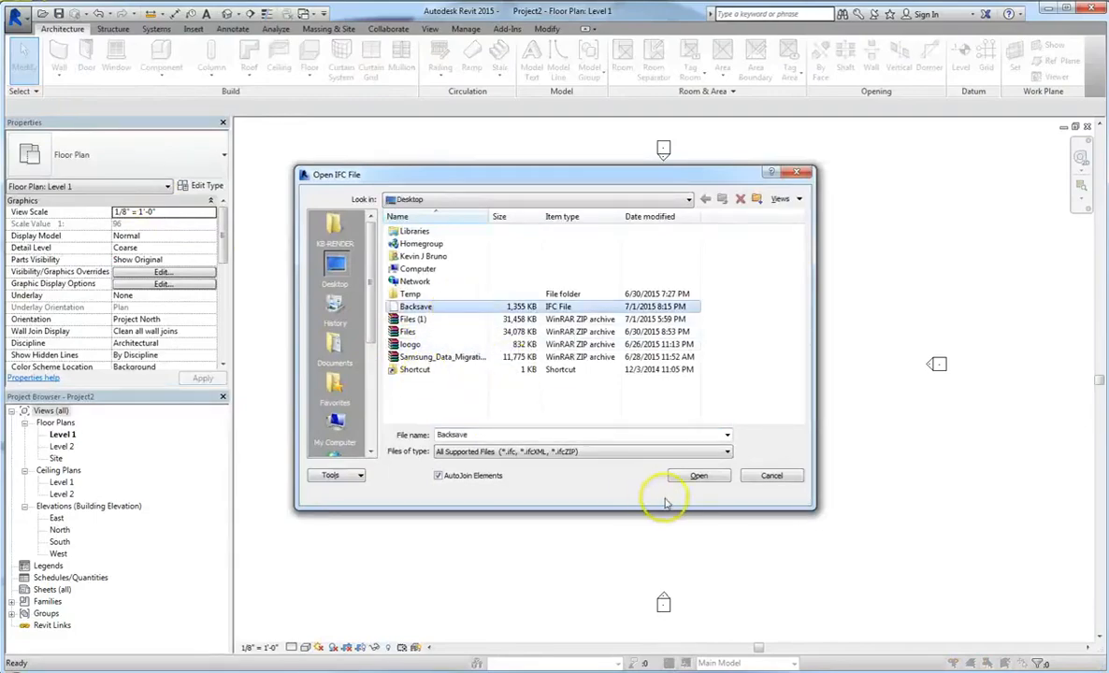
left_click(699, 476)
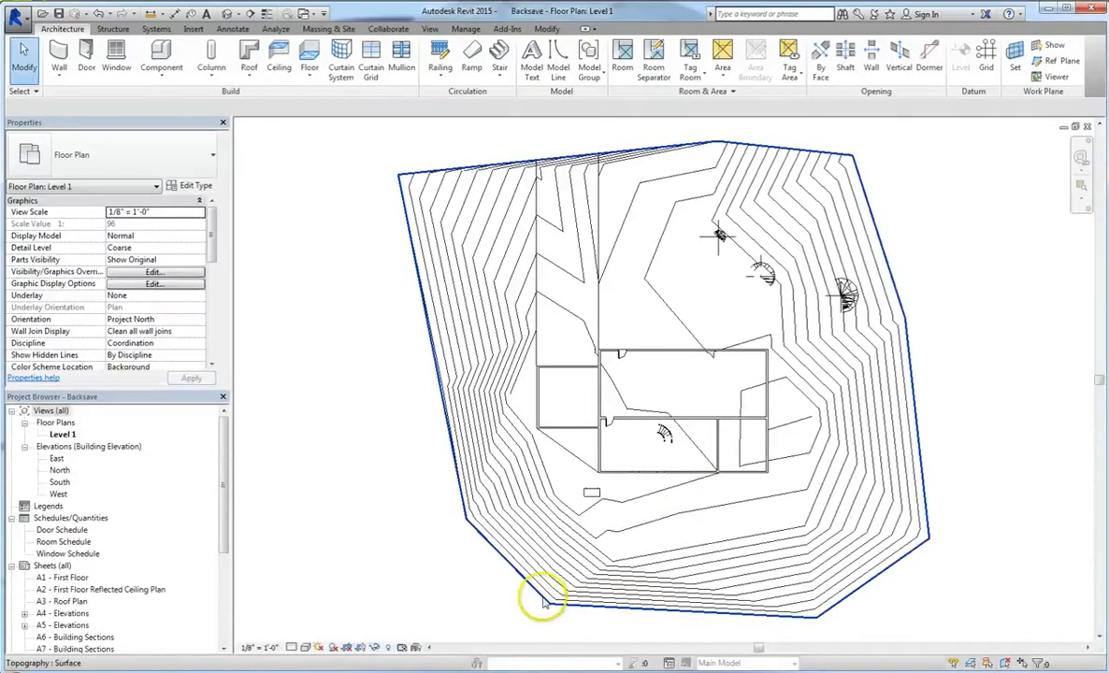
- Move the Common Apple tree a short distance northeast in the Level 1 floor plan
scroll(775, 280, "up", 8)
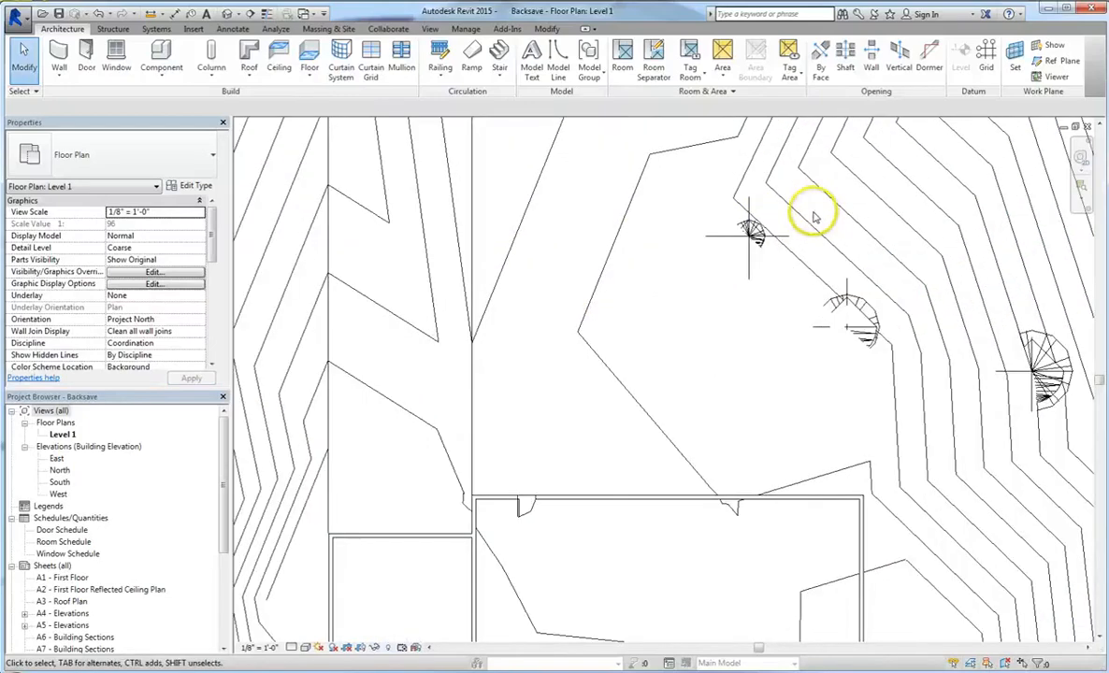
middle_click_drag(835, 462, 533, 389)
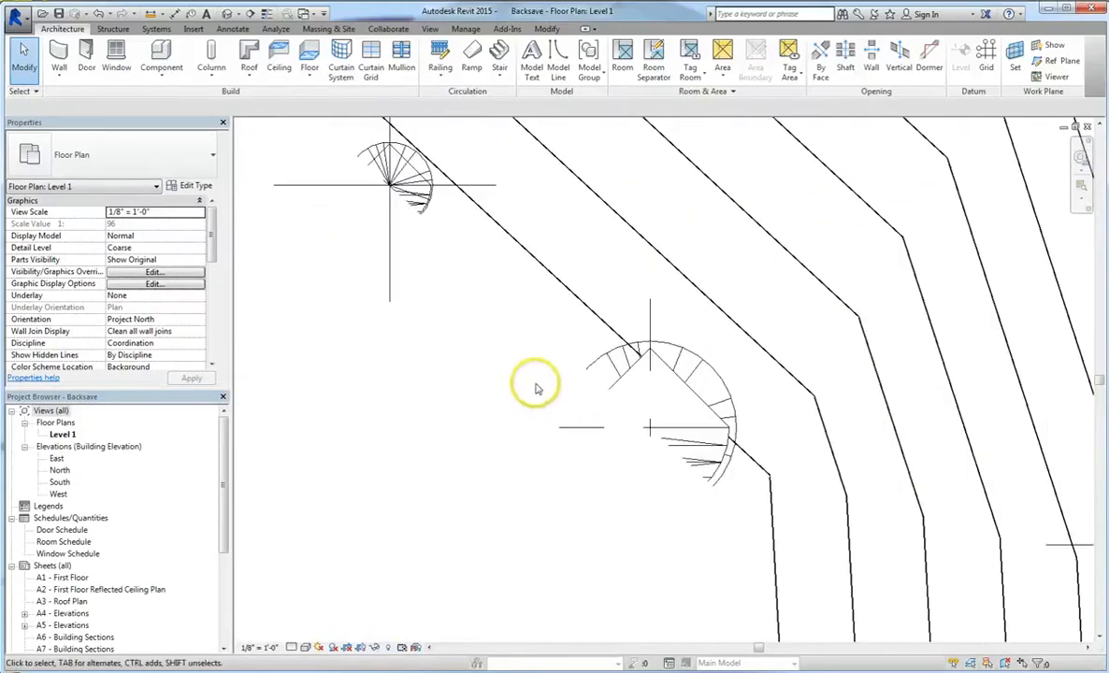
left_click(700, 404)
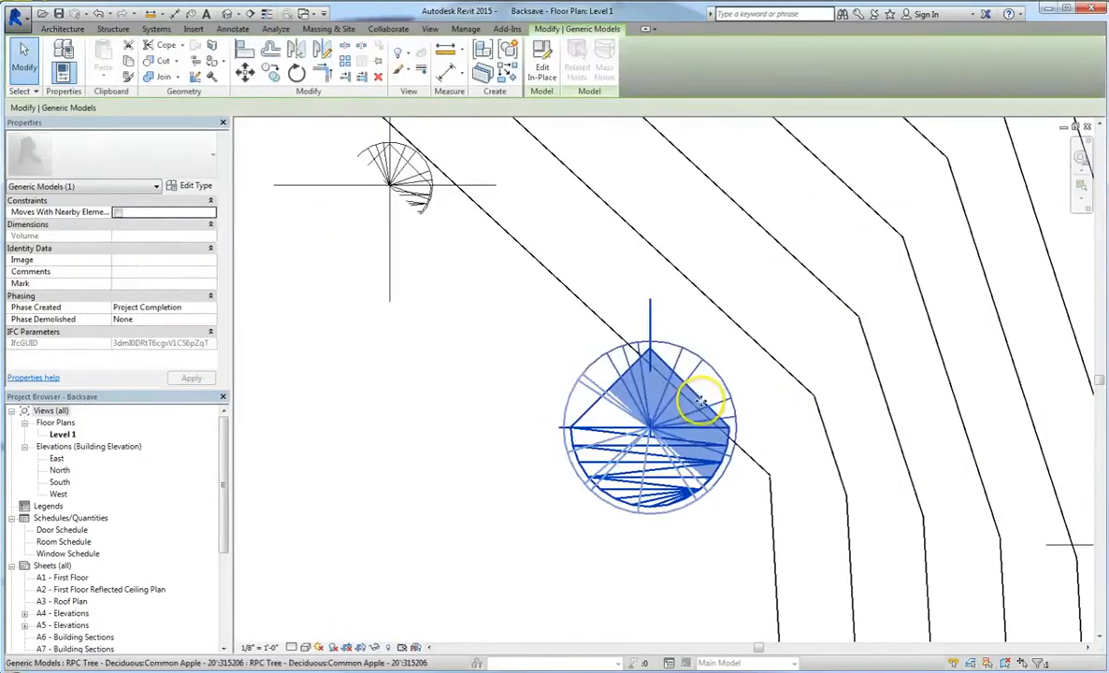
left_click_drag(715, 396, 789, 330)
key("Escape")
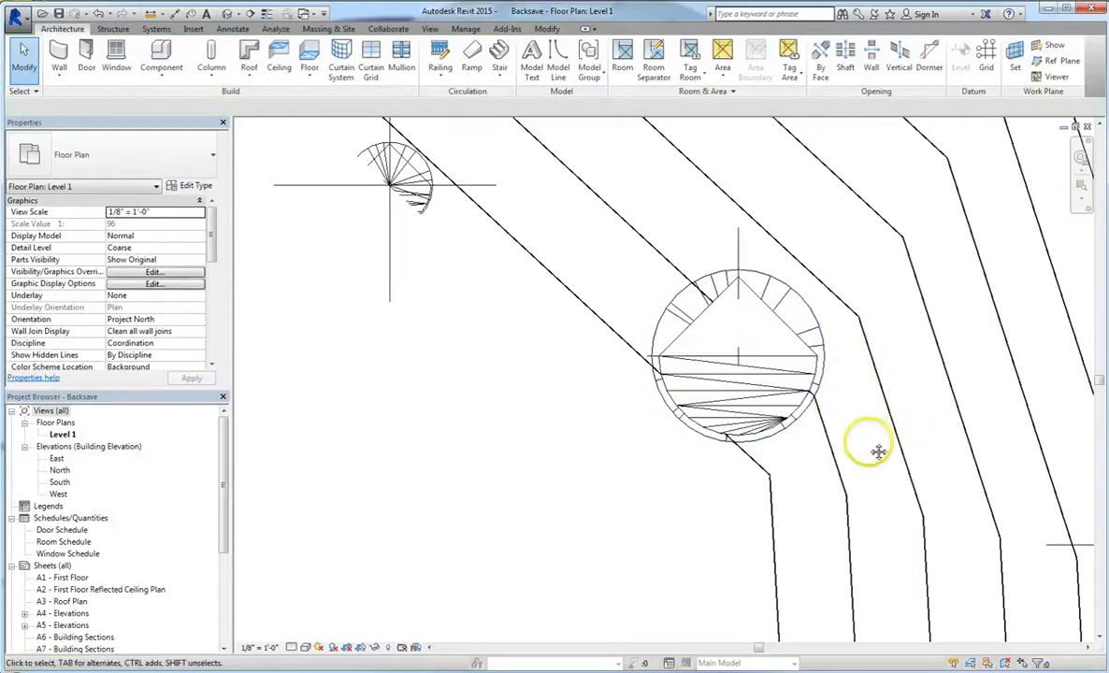
- Inspect how the moved Common Apple tree and the neighbouring Japanese Maple came in on the Level 1 floor plan
middle_click_drag(775, 468, 671, 486)
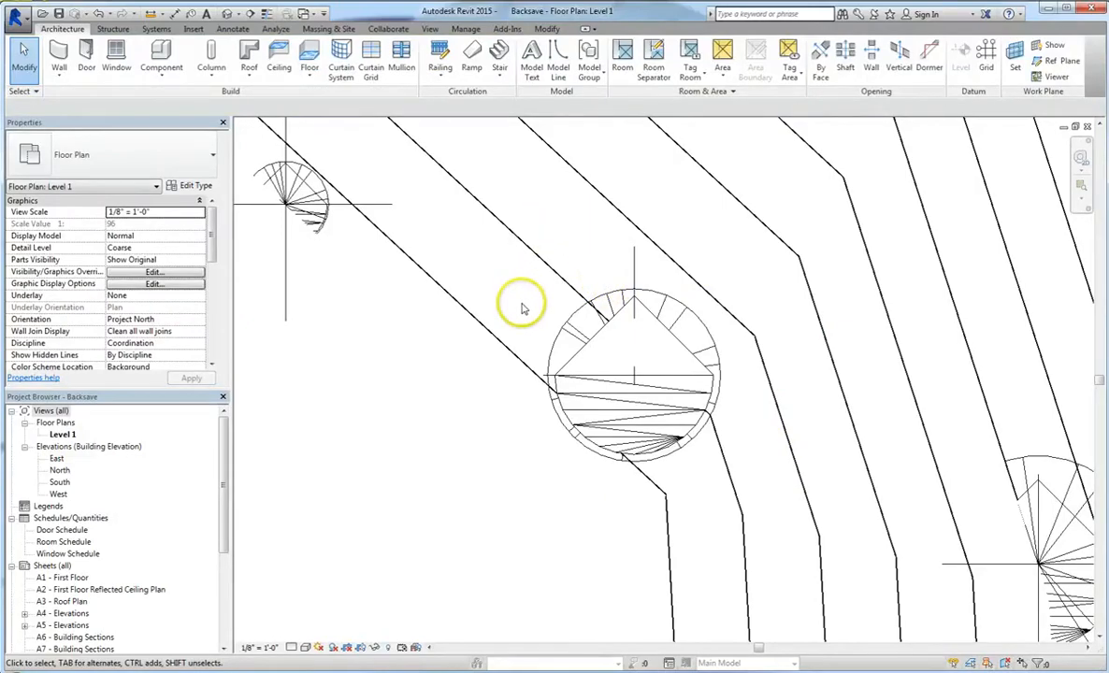
middle_click_drag(515, 302, 480, 358)
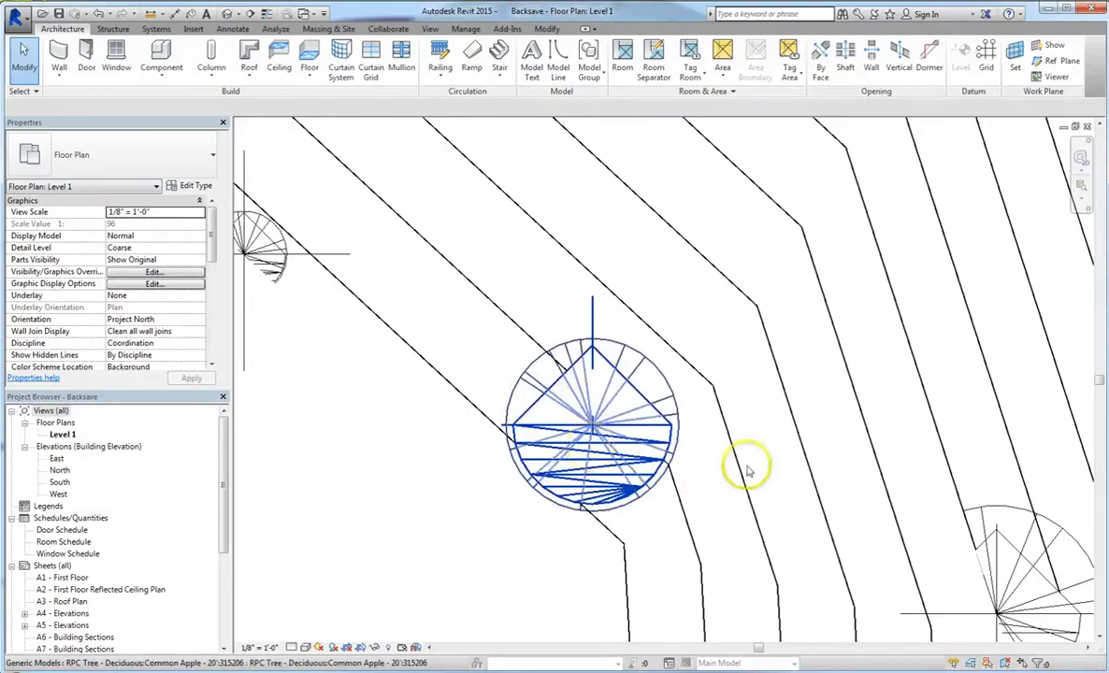
left_click(646, 472)
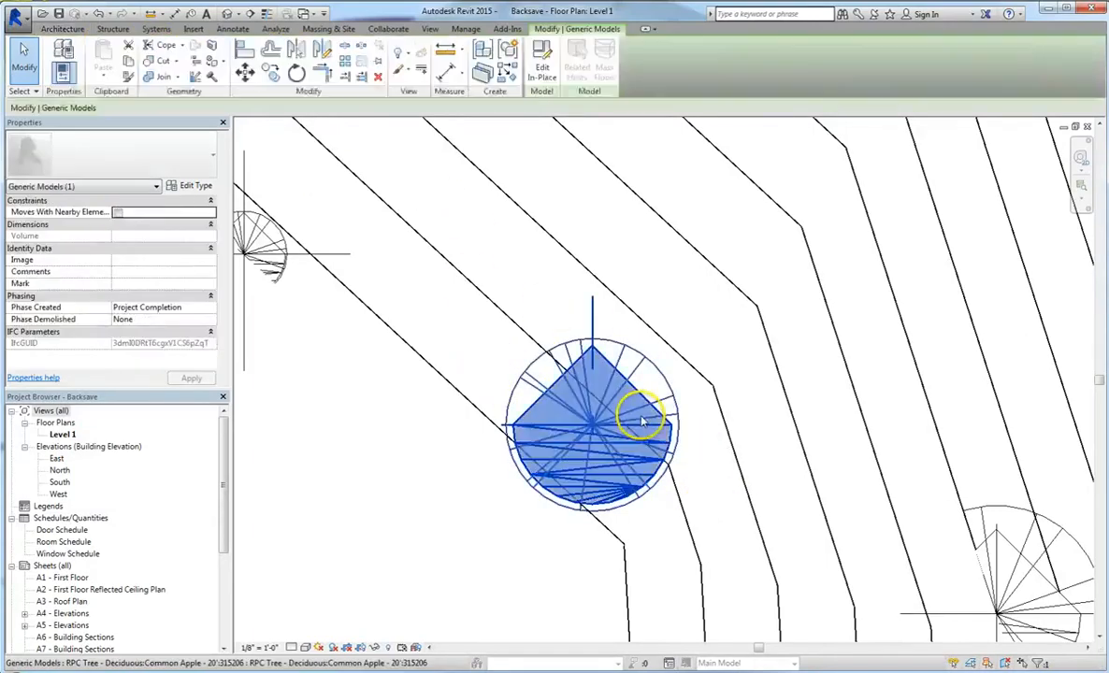
left_click(281, 265, "ctrl")
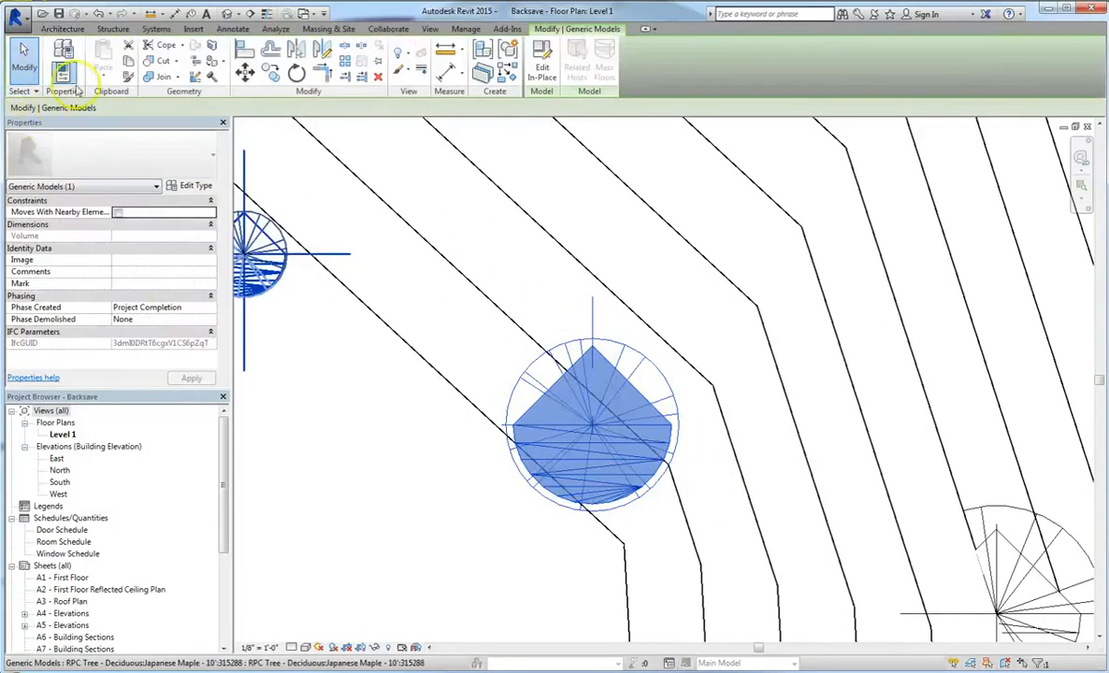
- Open the default 3D view to examine the imported trees from the building's right side
left_click(226, 14)
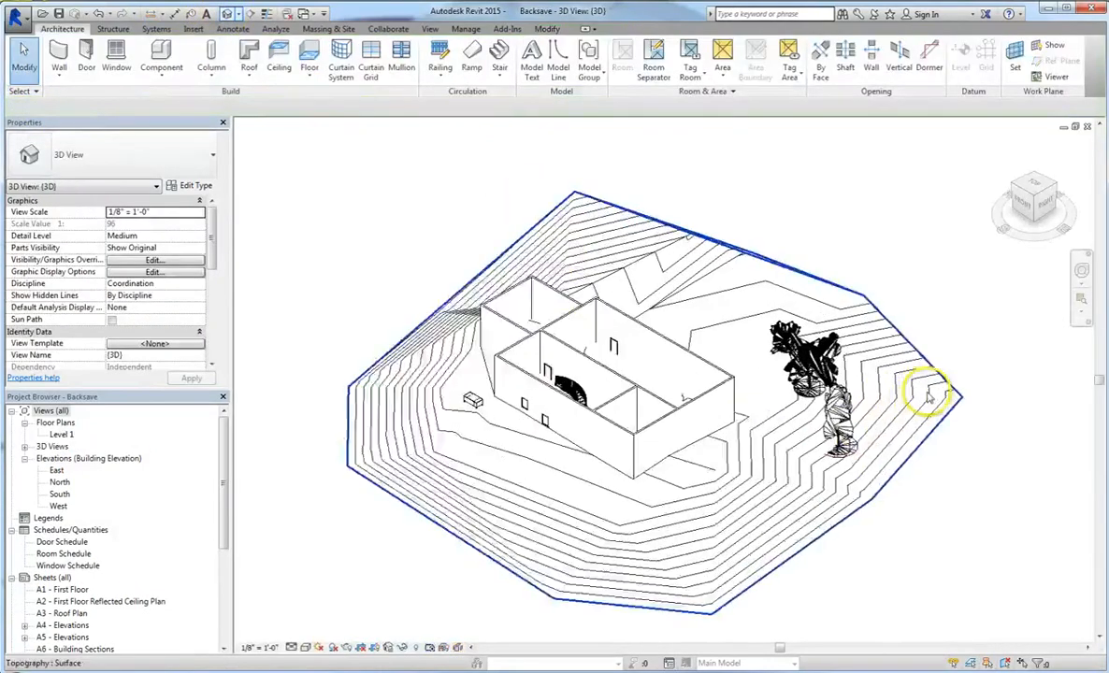
scroll(927, 397, "up", 5)
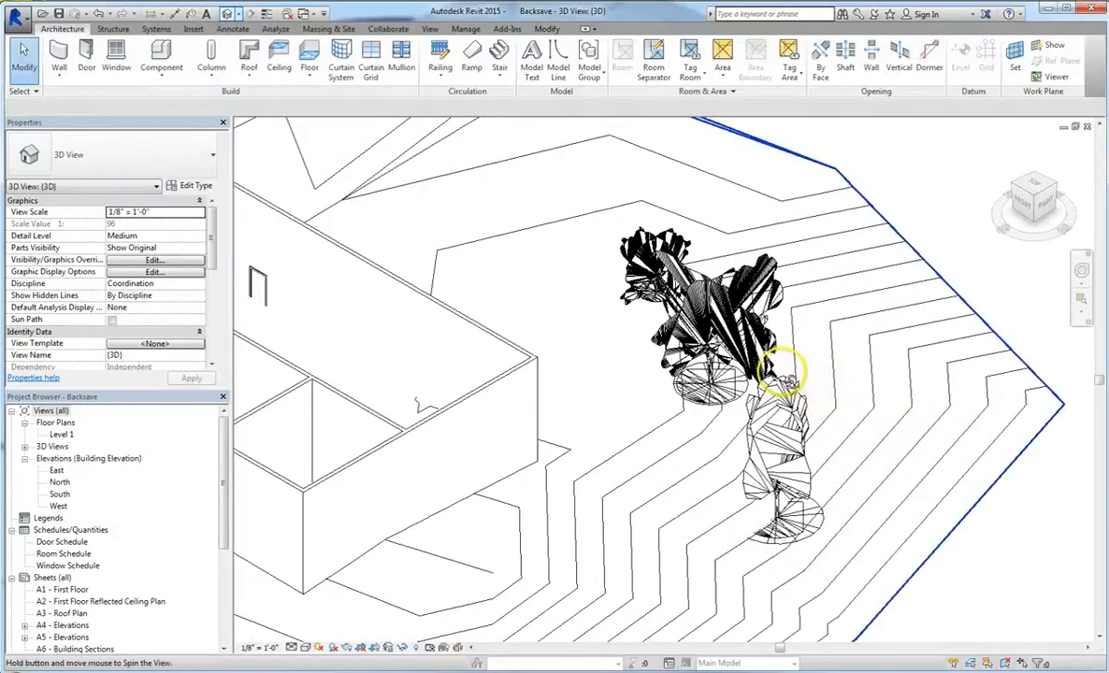
middle_click_drag(783, 374, 761, 336, "shift")
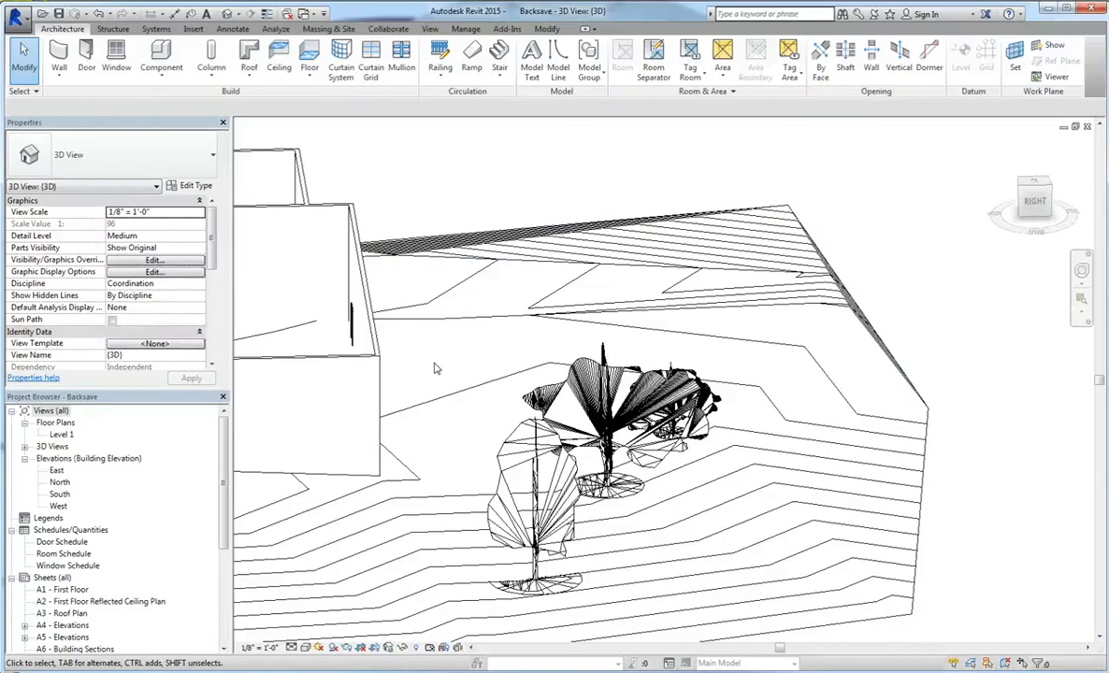
left_click(17, 18)
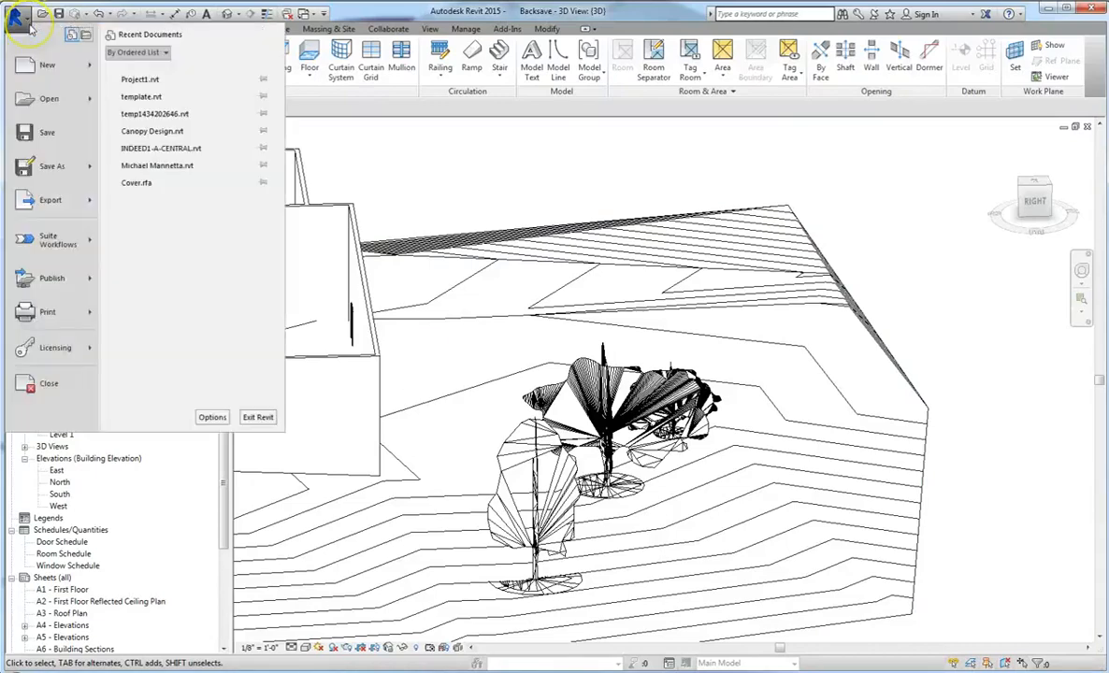
left_click(15, 17)
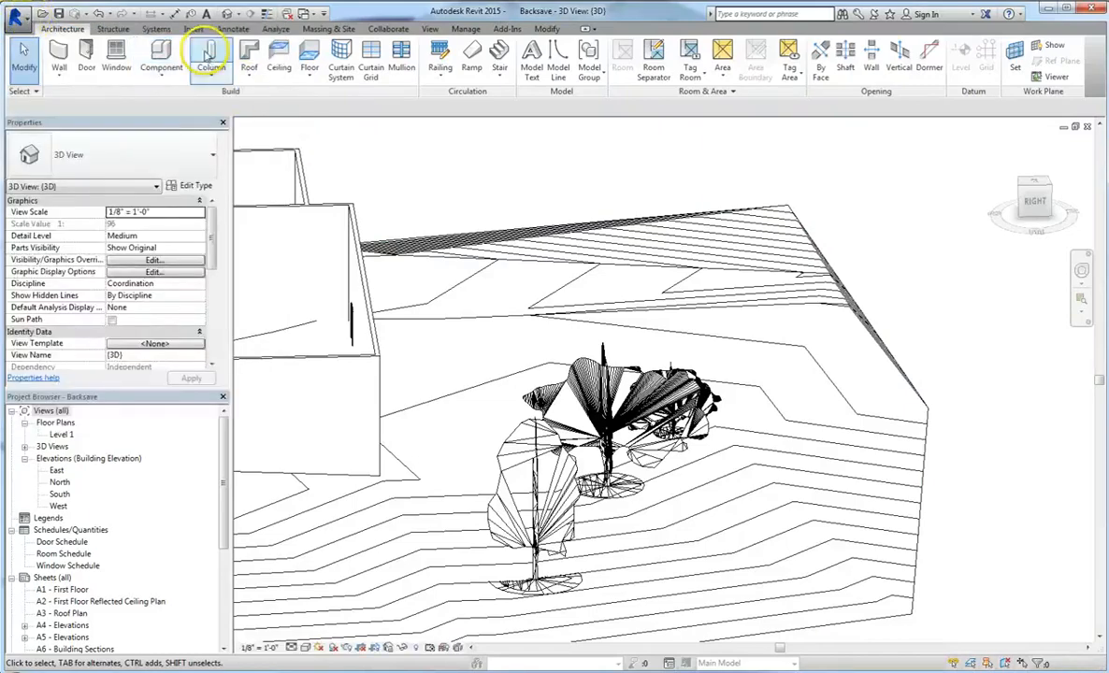
left_click(598, 478)
key("Escape")
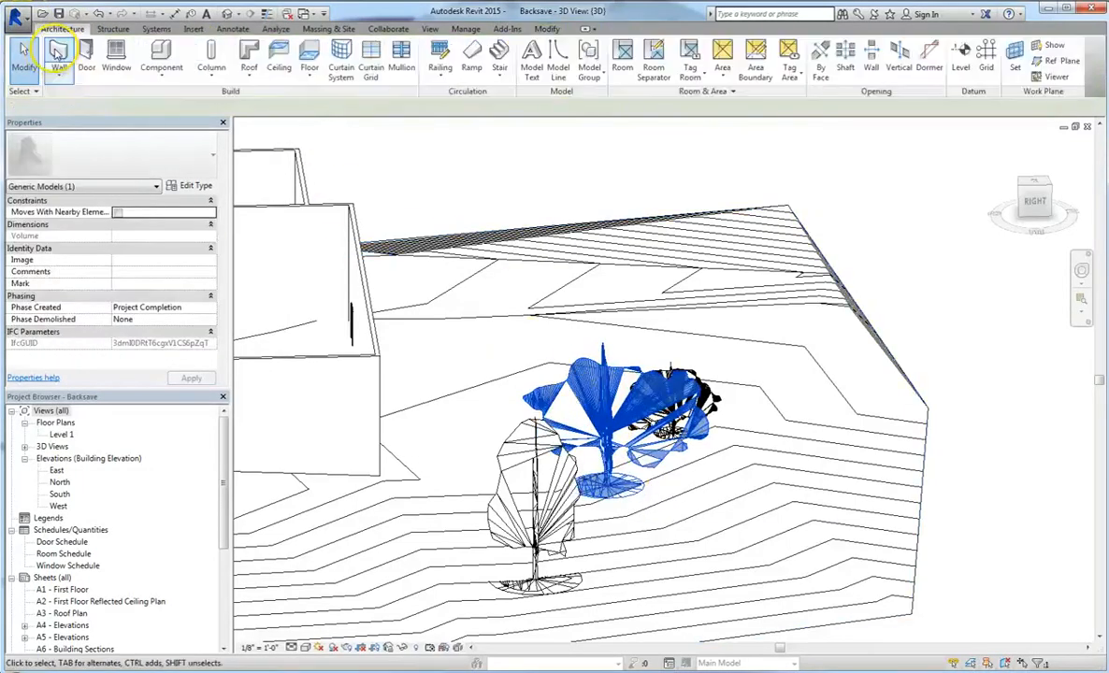
- Place an RPC Tree - Deciduous component of type Kousa Dogwood - 10' on Level 1, between the building and the imported trees
left_click(157, 79)
left_click(154, 99)
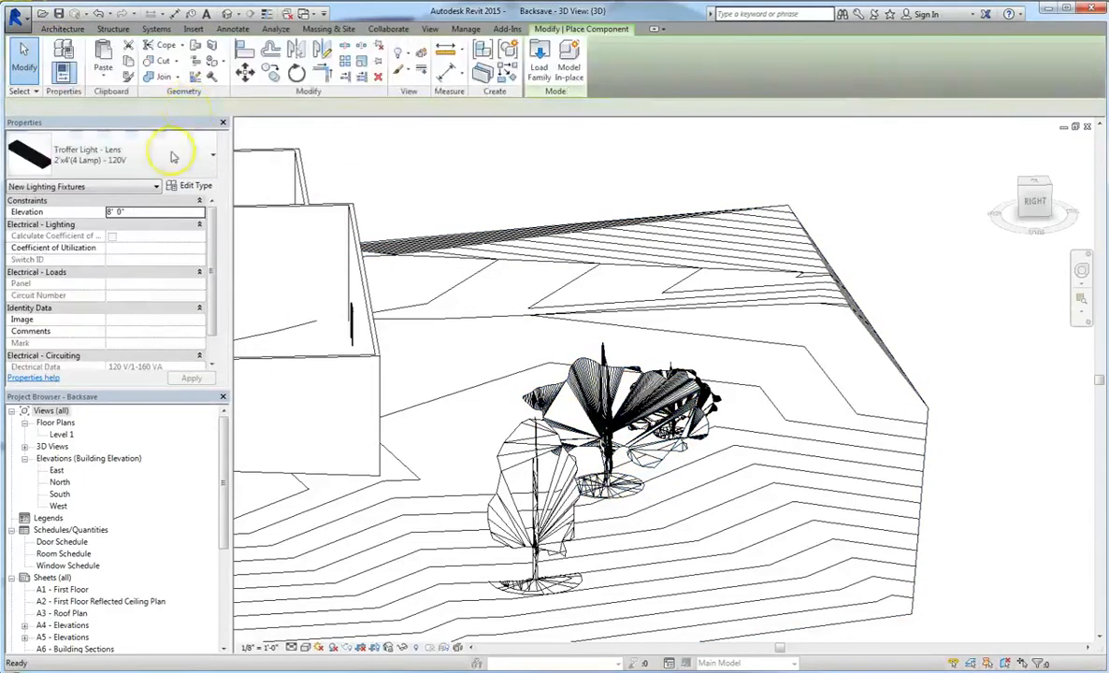
left_click(154, 161)
scroll(100, 505, "up", 6)
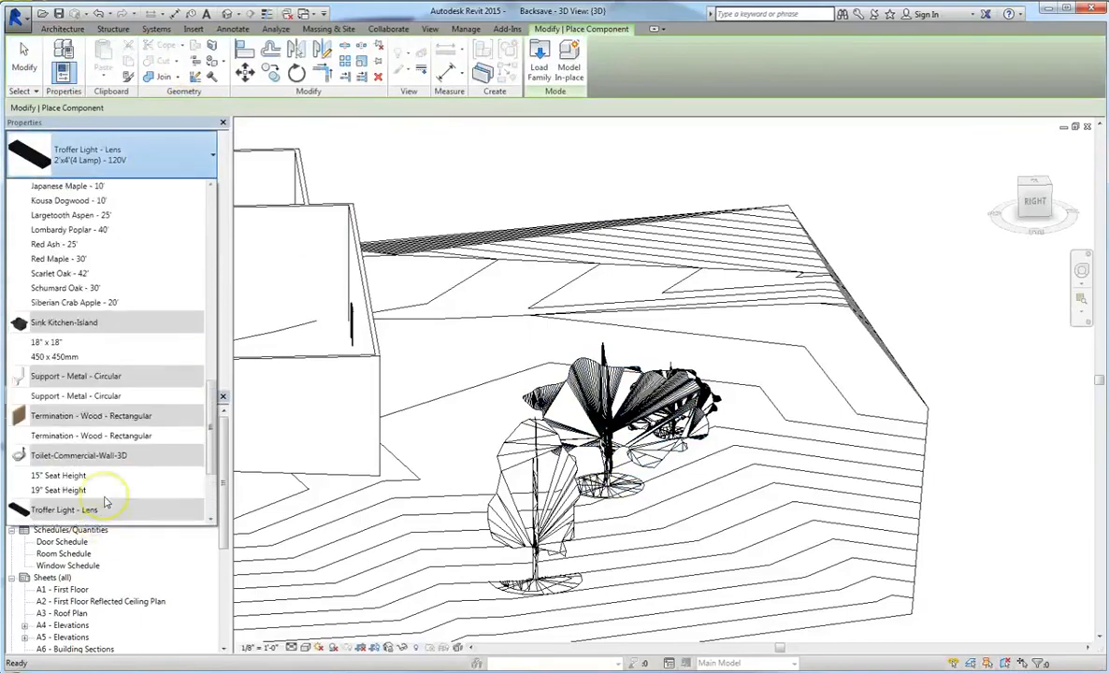
scroll(108, 299, "up", 3)
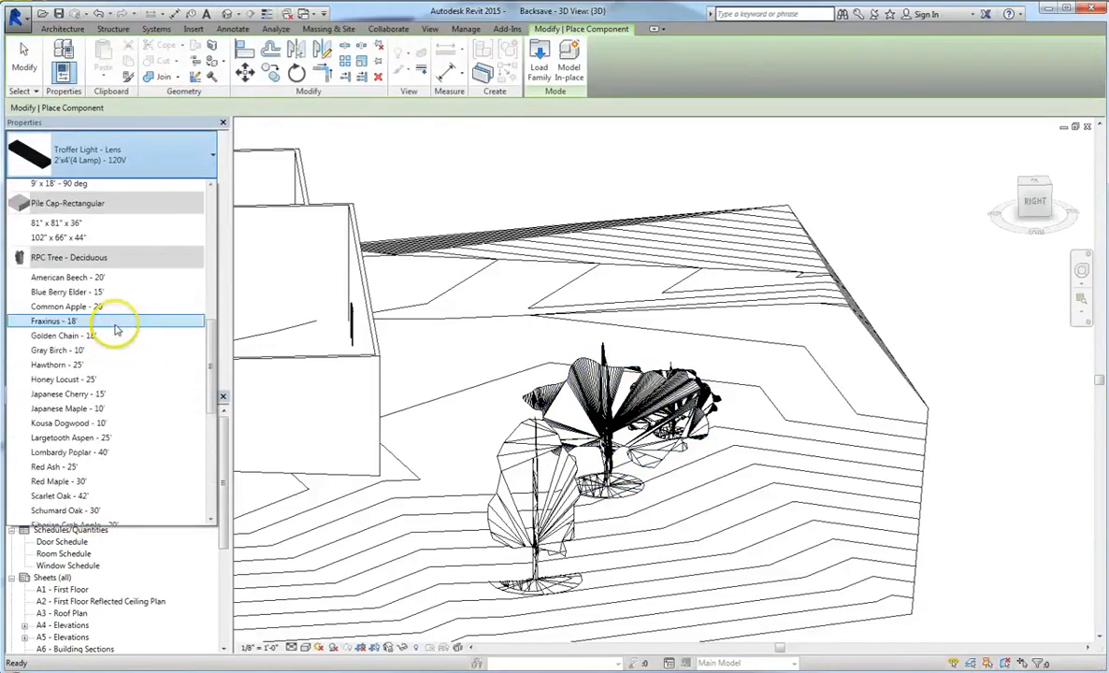
left_click(101, 423)
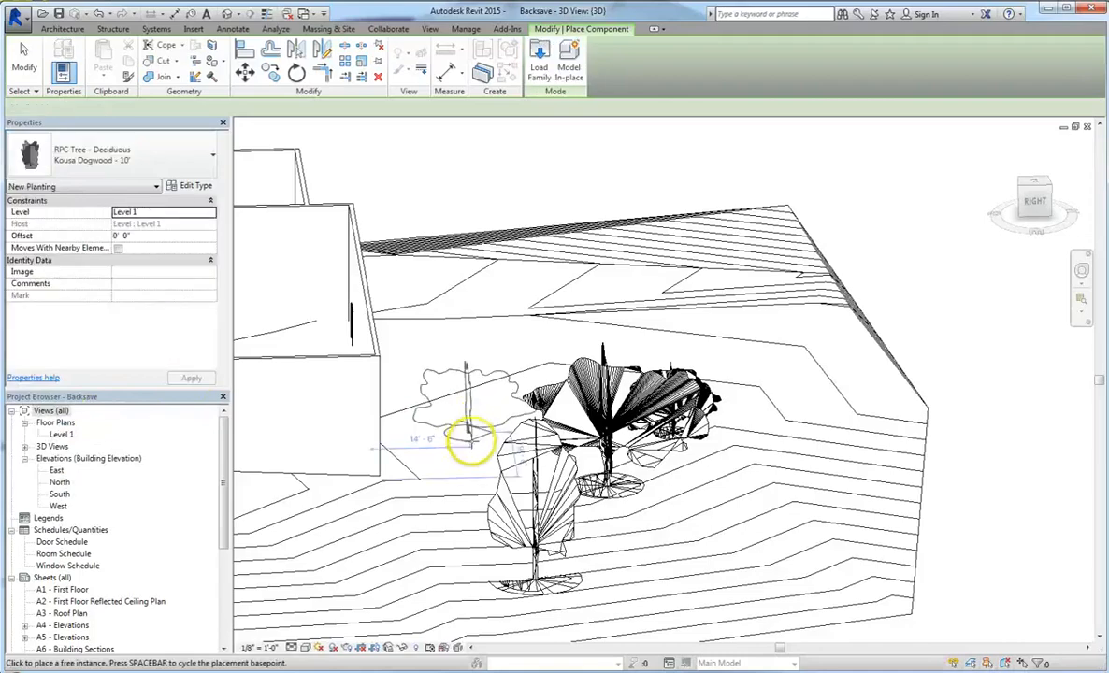
left_click(472, 447)
scroll(344, 556, "up", 3)
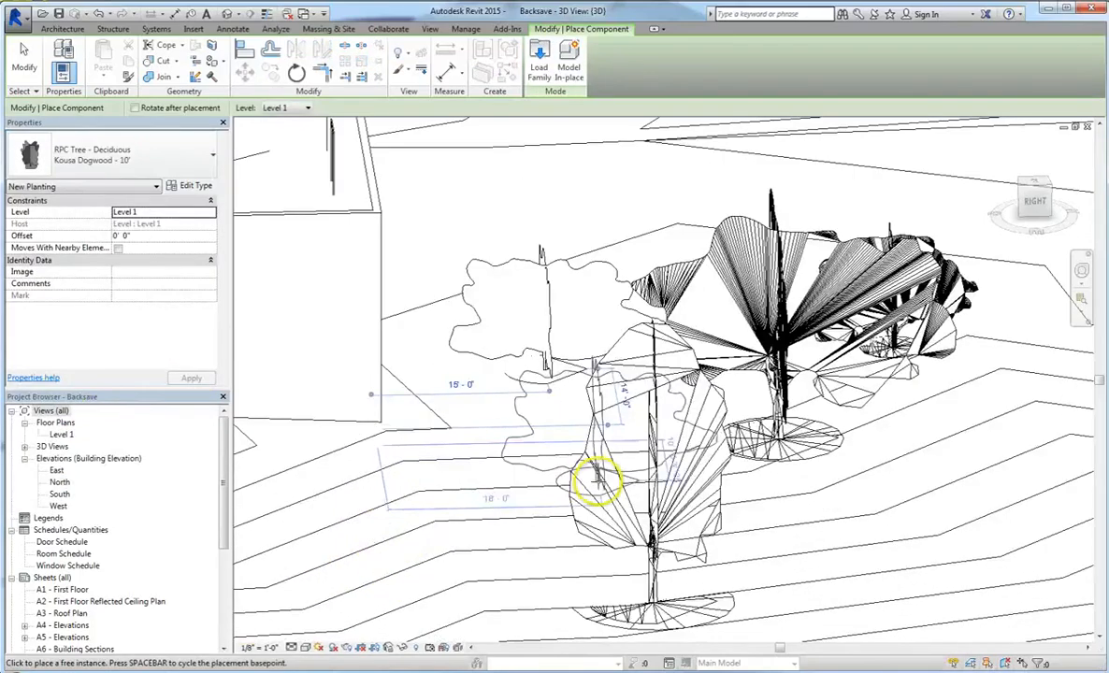
scroll(792, 527, "down", 5)
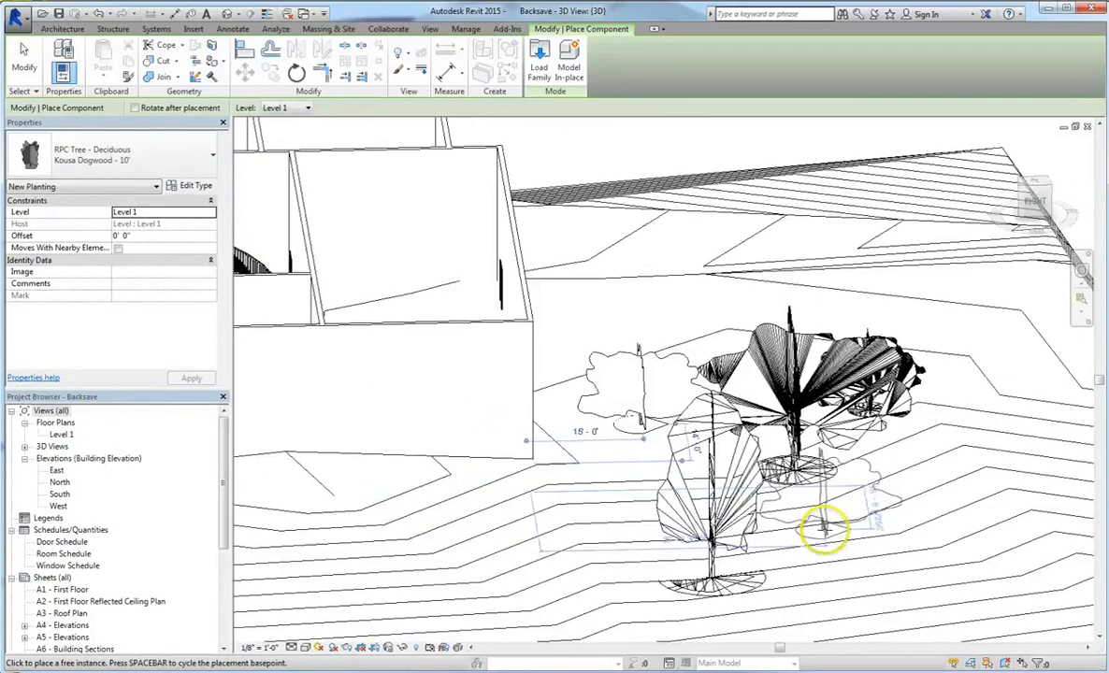
key("Escape")
key("Escape")
- Select the curved stair inside the building, examine its properties, treads and railings, and clear the selection
scroll(435, 374, "up", 8)
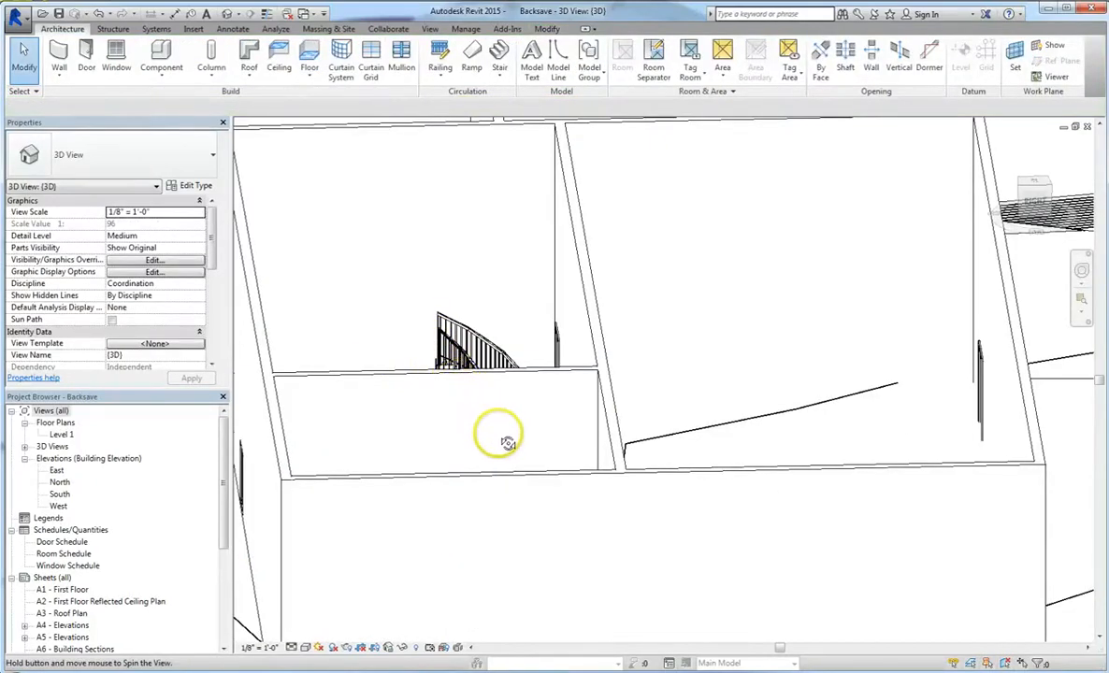
scroll(453, 380, "down", 4)
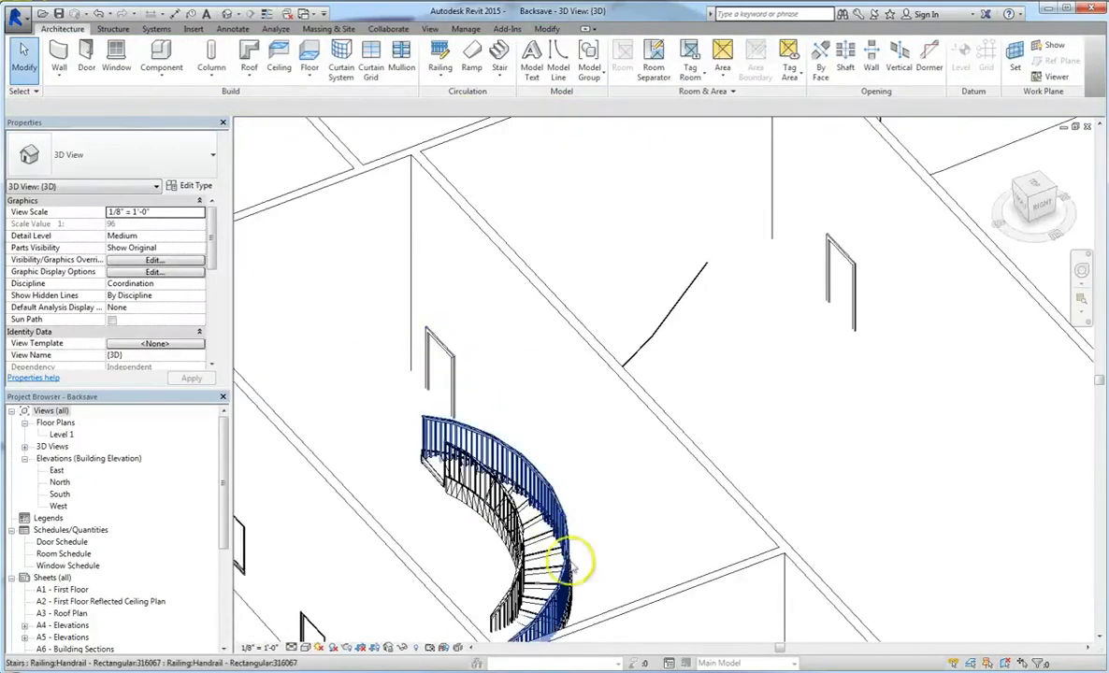
middle_click_drag(586, 589, 634, 432)
scroll(579, 437, "up", 5)
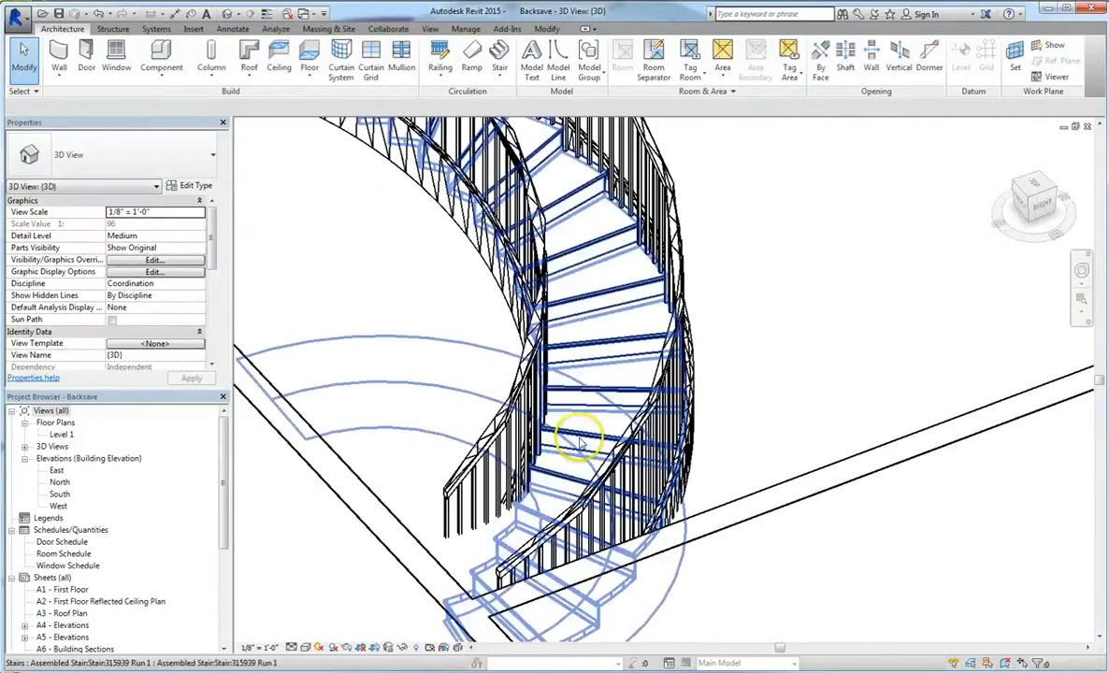
left_click(579, 436)
scroll(599, 657, "down", 3)
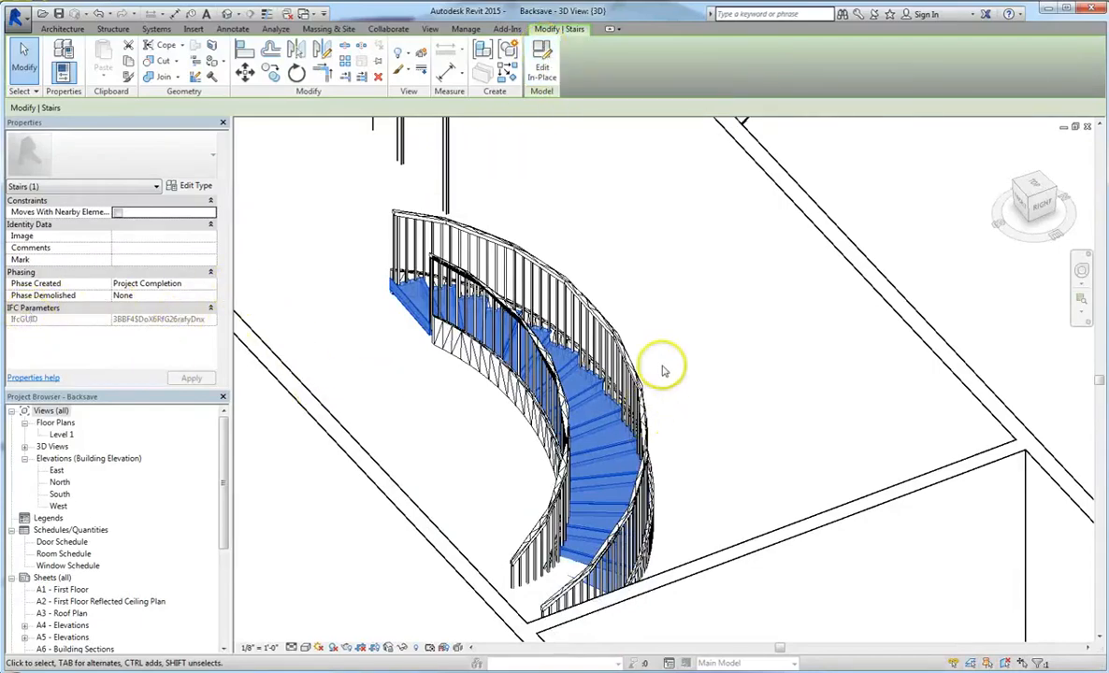
scroll(661, 371, "down", 2)
scroll(661, 371, "up", 5)
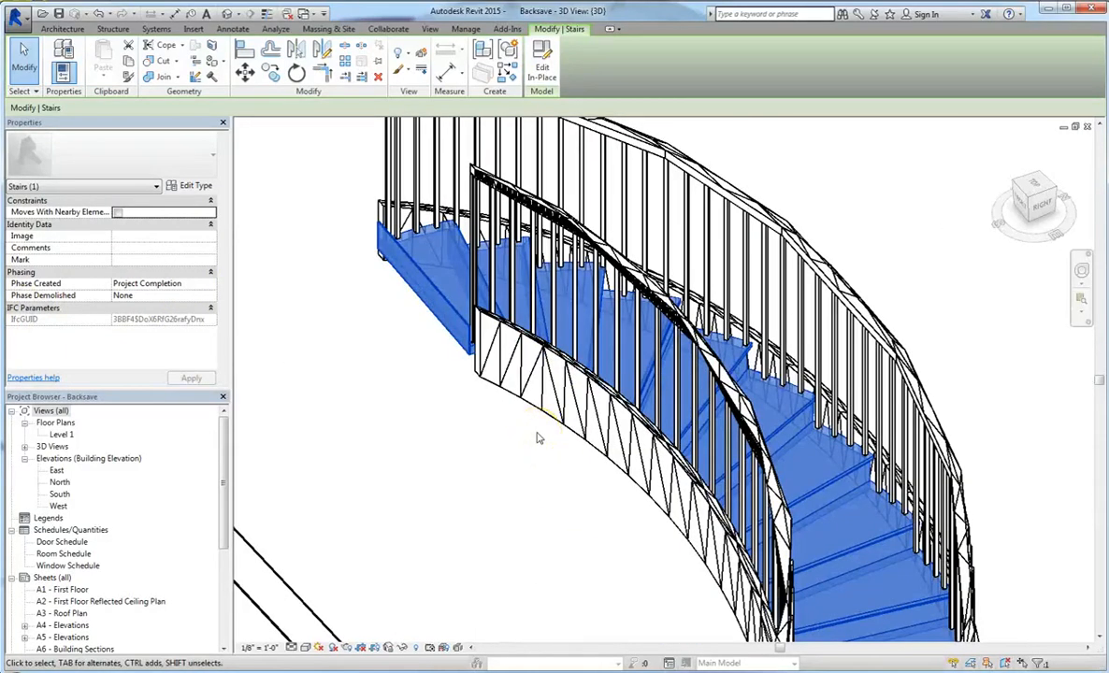
scroll(537, 438, "down", 6)
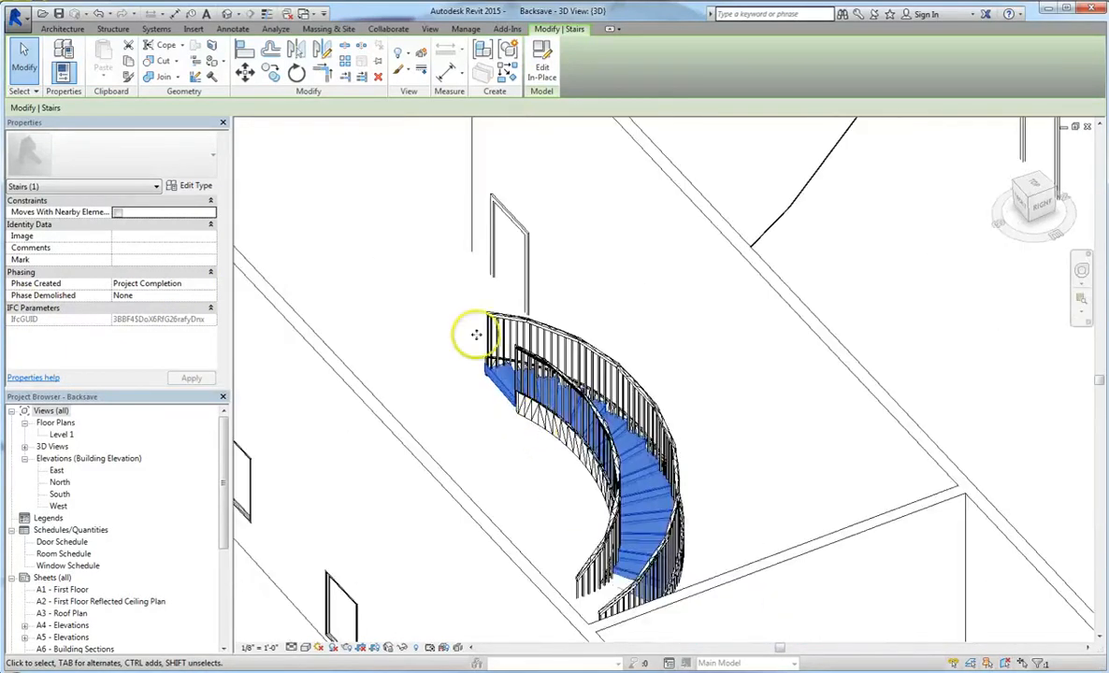
left_click(774, 362)
middle_click_drag(763, 365, 691, 339)
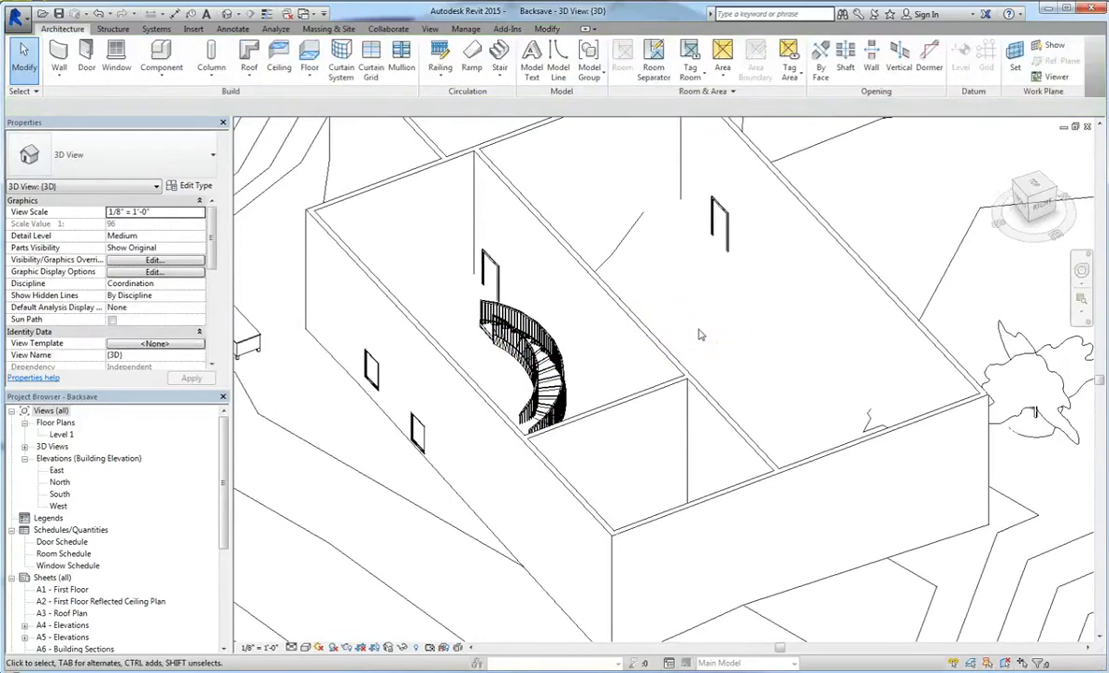